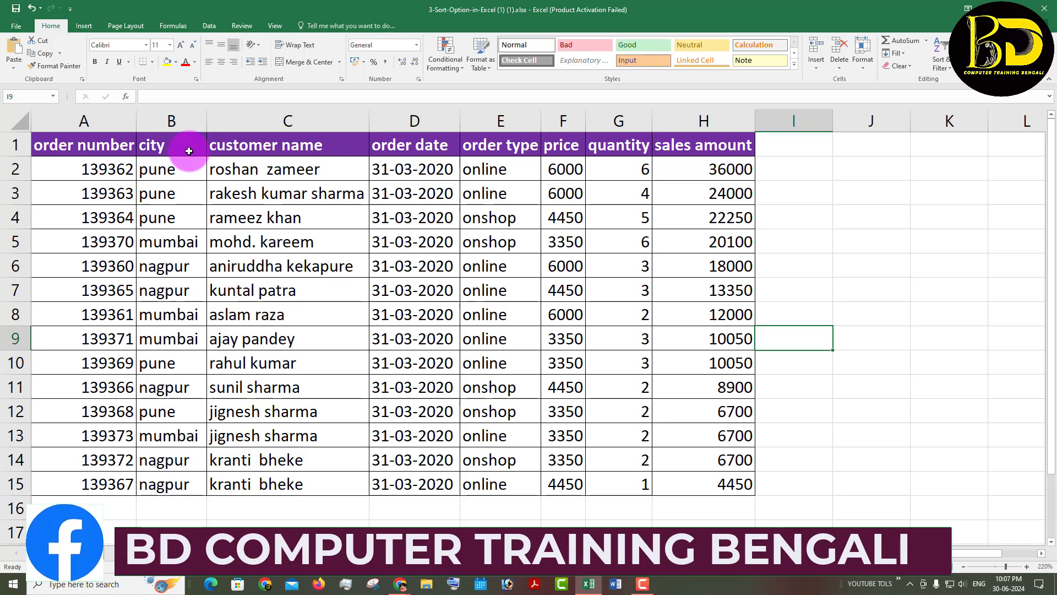
- Bring up the data sorting tools and examine the order table's fields in its first record, from city to sales amount
{"action": "left_click", "coordinate": [210, 27]}
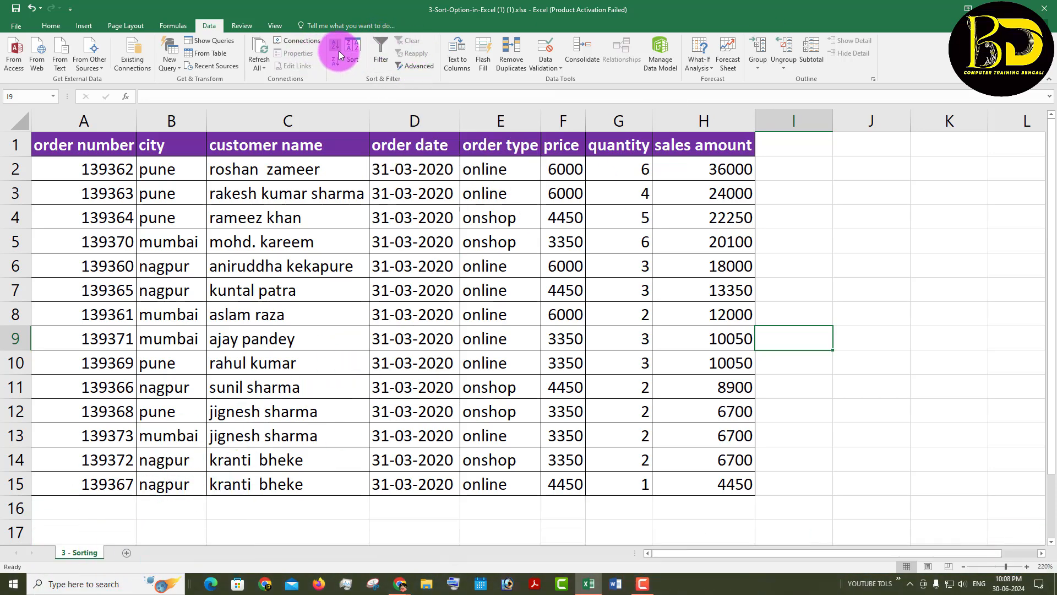
{"action": "left_click", "coordinate": [357, 69]}
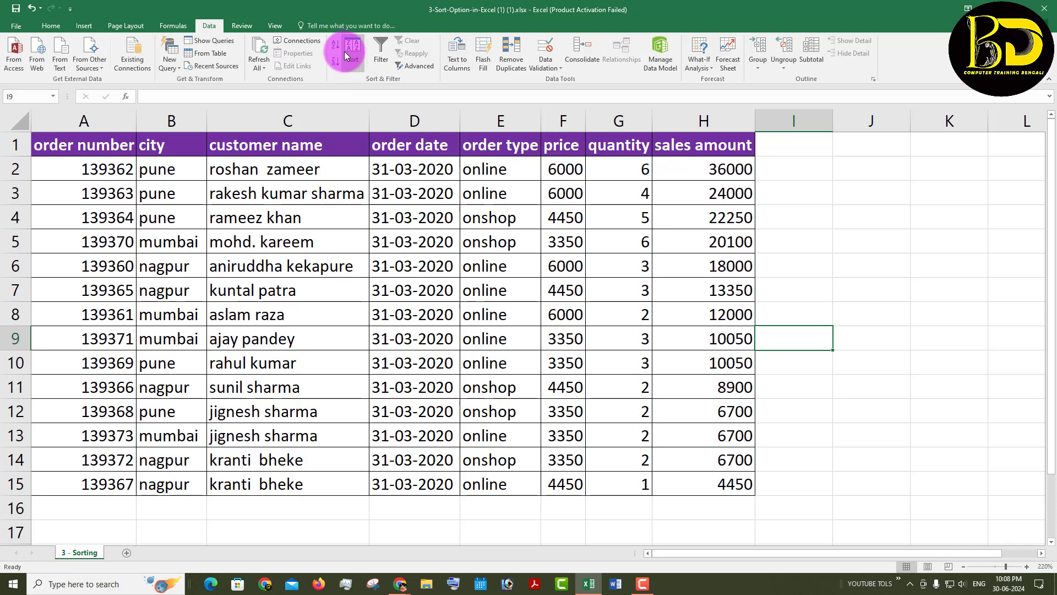
{"action": "left_click", "coordinate": [250, 253]}
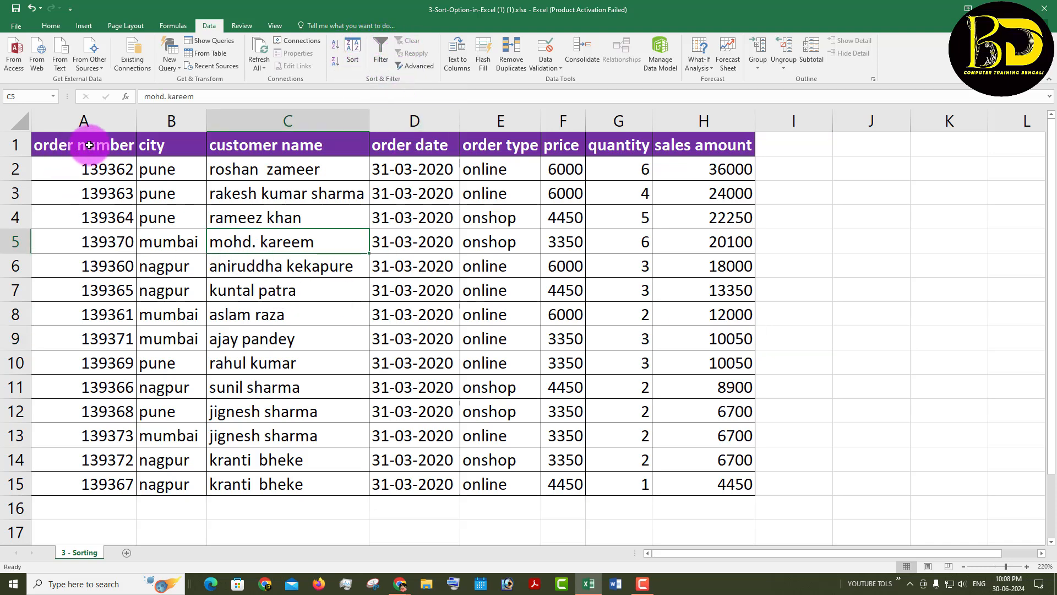
{"action": "left_click", "coordinate": [563, 241]}
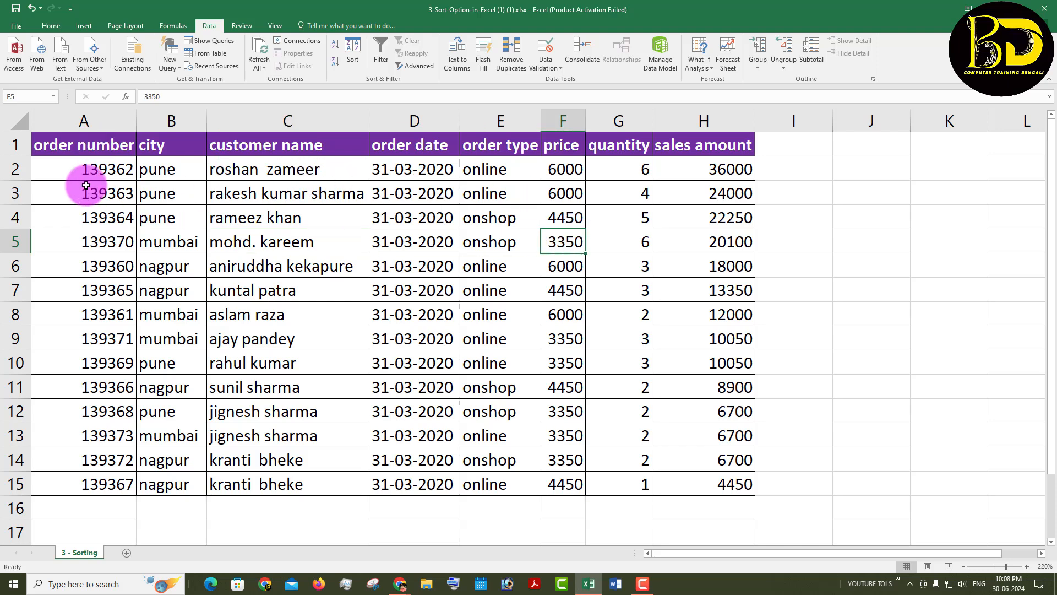
{"action": "left_click", "coordinate": [165, 166]}
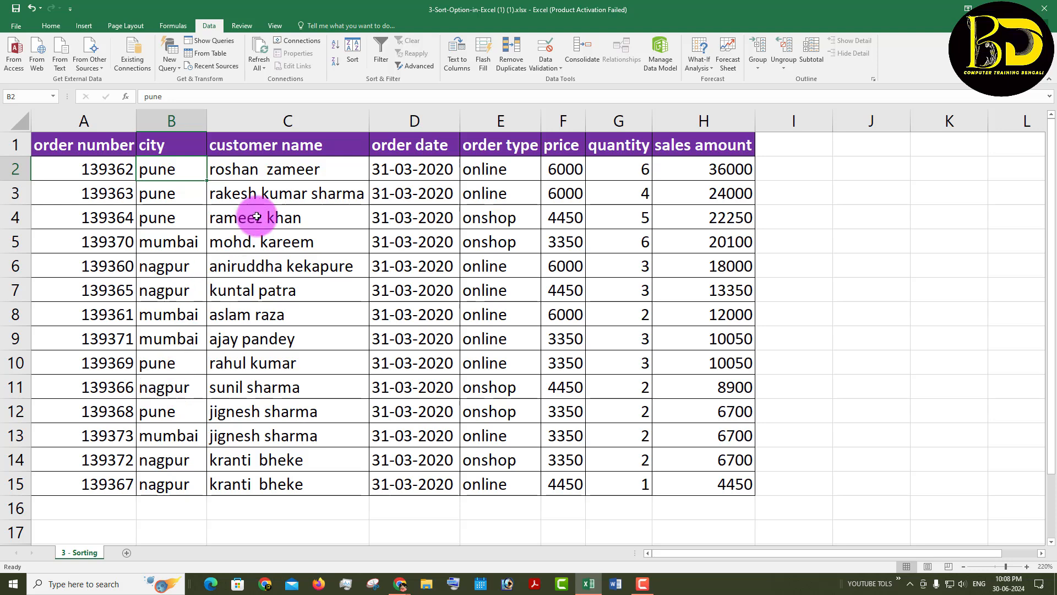
{"action": "left_click", "coordinate": [253, 165]}
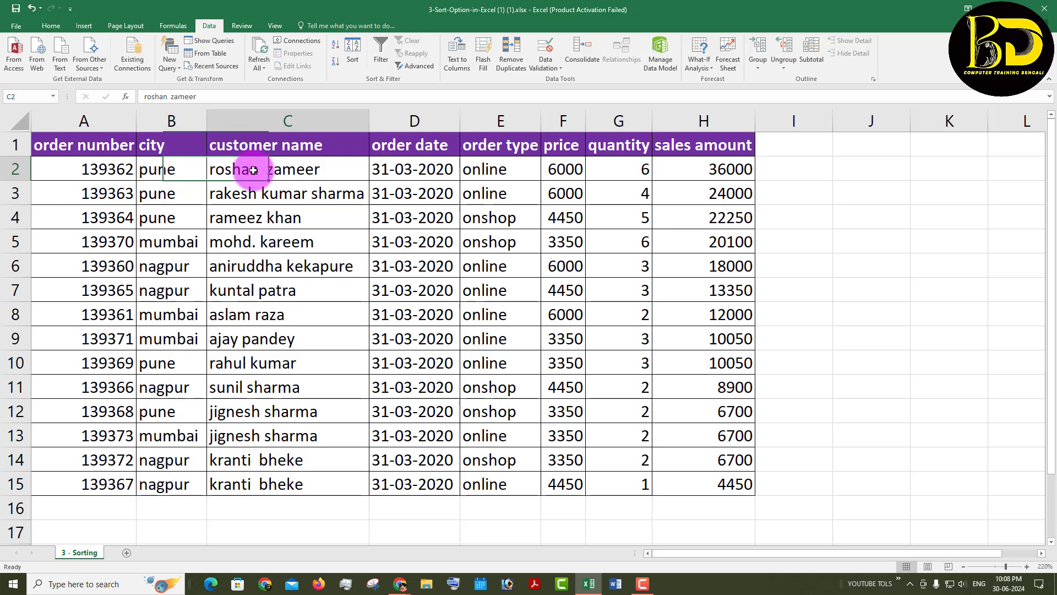
{"action": "left_click", "coordinate": [413, 172]}
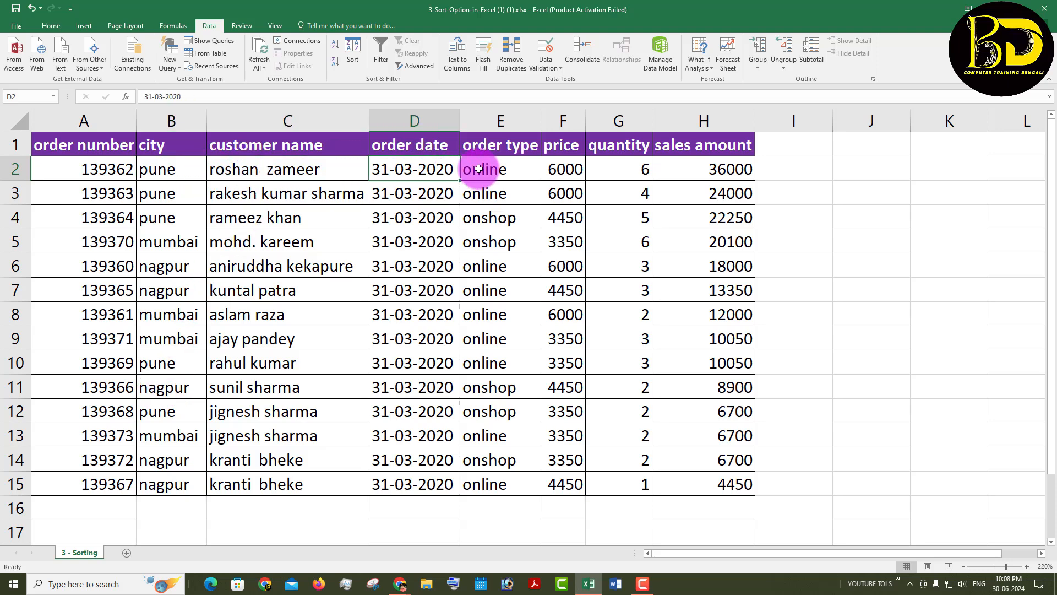
{"action": "left_click", "coordinate": [488, 168]}
{"action": "left_click", "coordinate": [565, 169]}
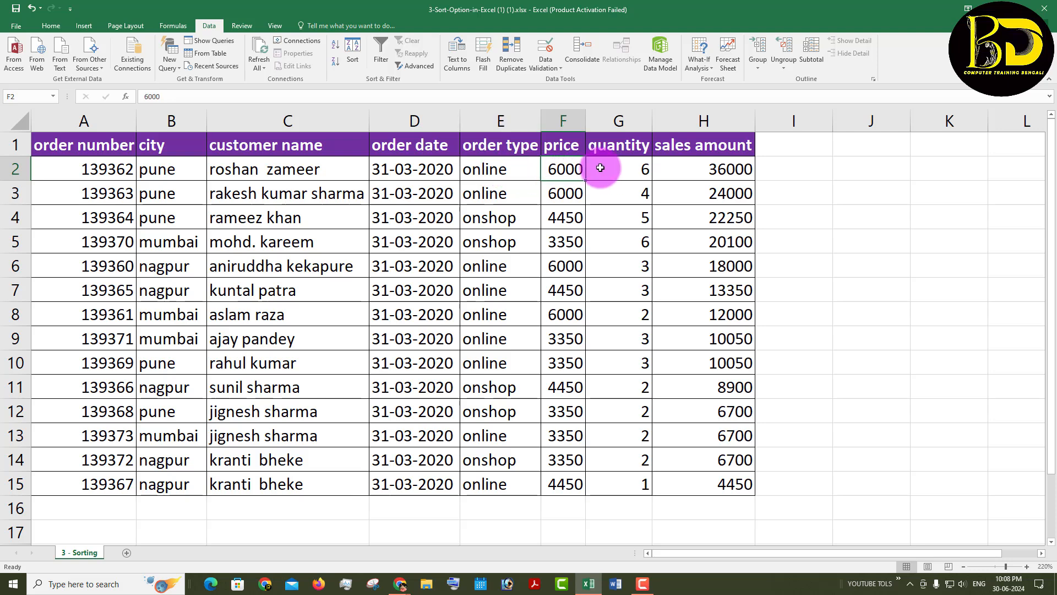
{"action": "left_click", "coordinate": [619, 164]}
{"action": "left_click", "coordinate": [690, 164]}
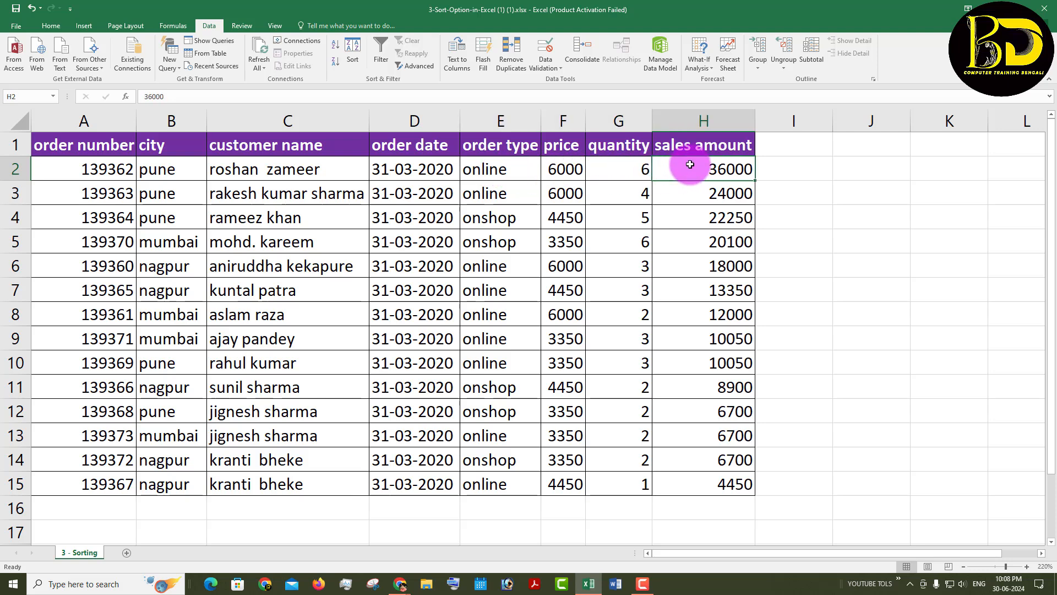
- Examine the first record's fields again and compare them with the order type, price, sales amount and customer name in row 5
{"action": "left_click", "coordinate": [83, 166]}
{"action": "left_click", "coordinate": [169, 174]}
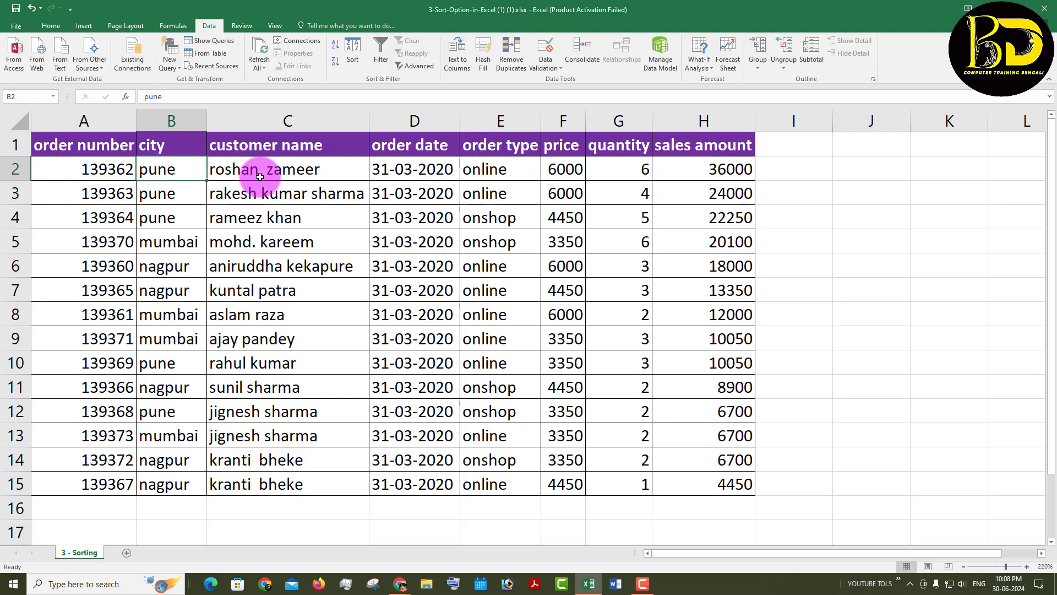
{"action": "left_click", "coordinate": [284, 170]}
{"action": "left_click", "coordinate": [422, 172]}
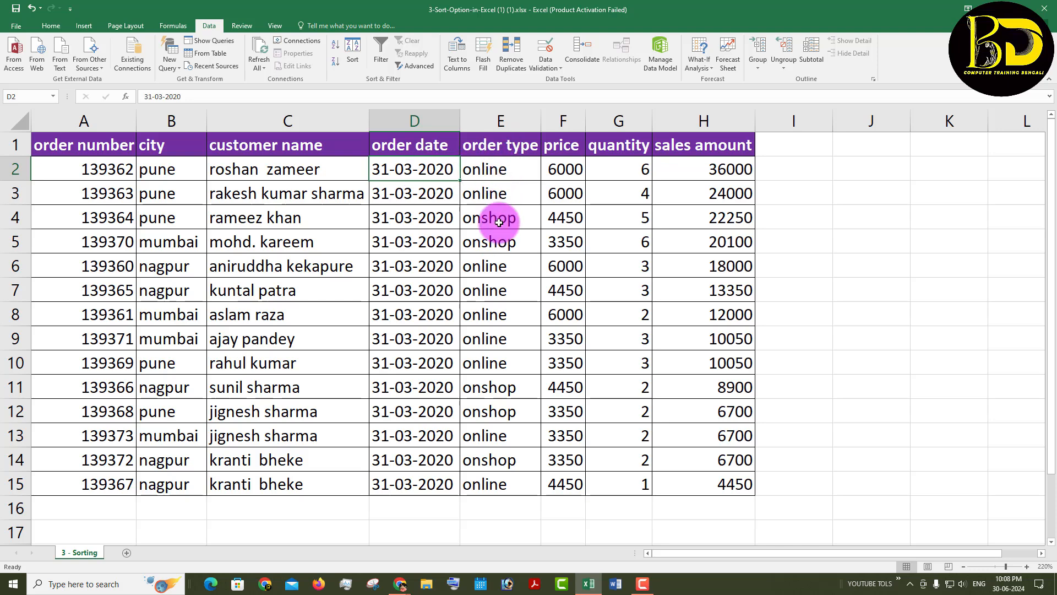
{"action": "left_click", "coordinate": [506, 169]}
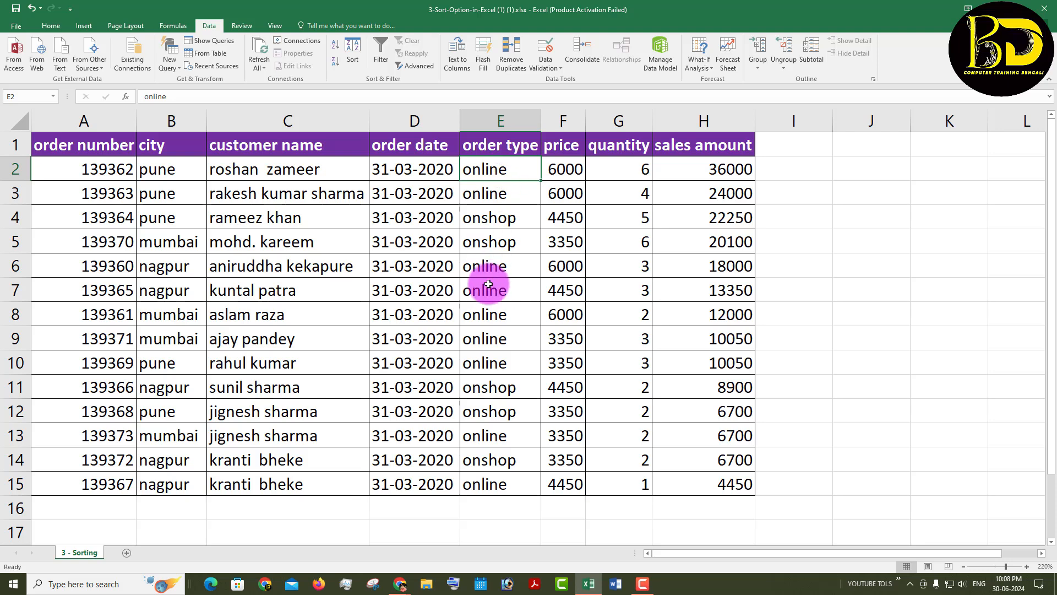
{"action": "left_click", "coordinate": [491, 243]}
{"action": "left_click", "coordinate": [567, 166]}
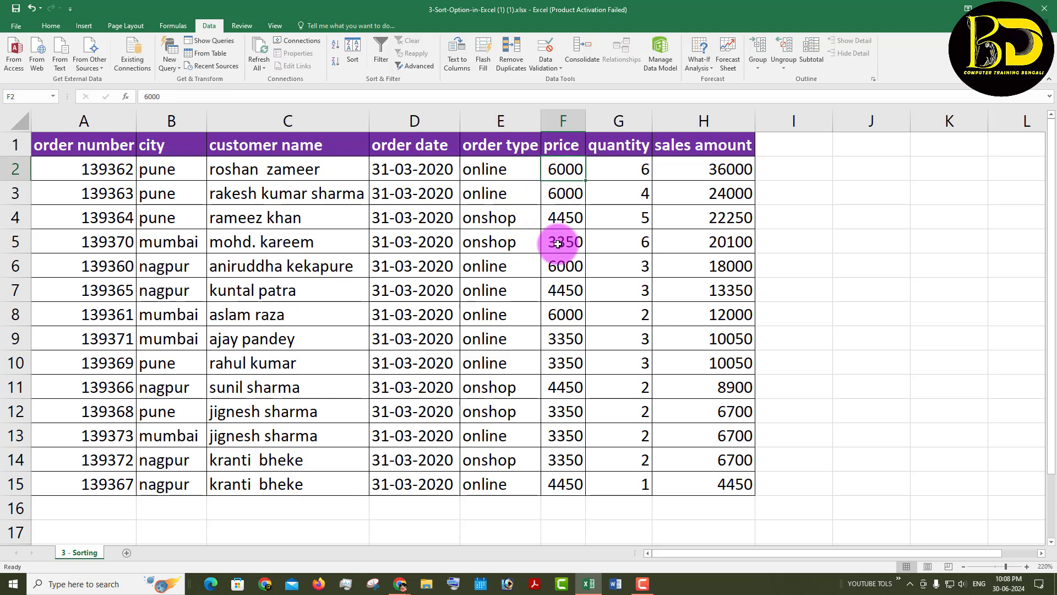
{"action": "left_click", "coordinate": [559, 242]}
{"action": "left_click", "coordinate": [614, 171]}
{"action": "left_click", "coordinate": [735, 162]}
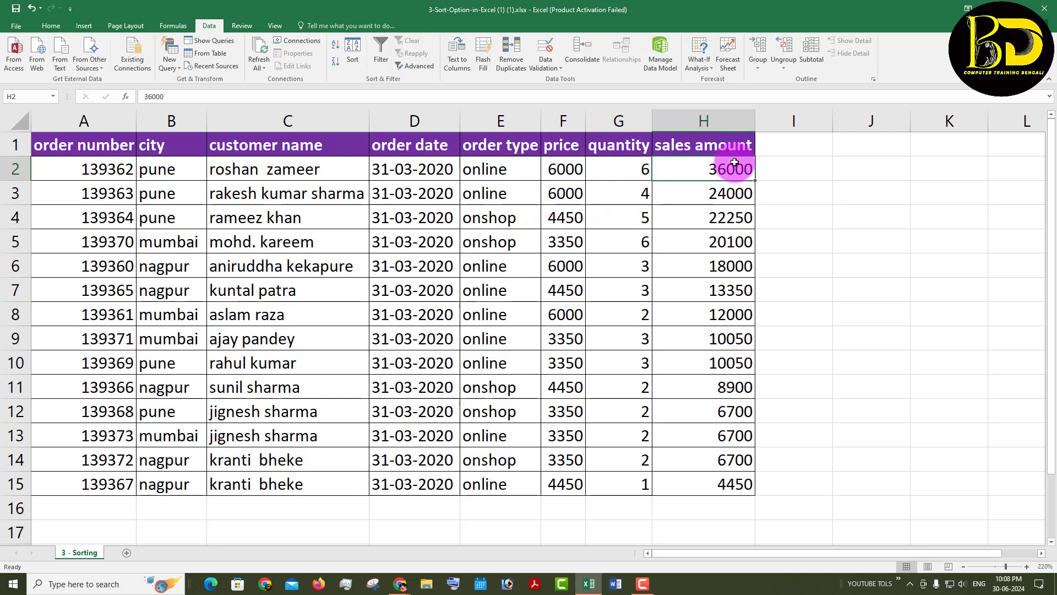
{"action": "left_click", "coordinate": [728, 243]}
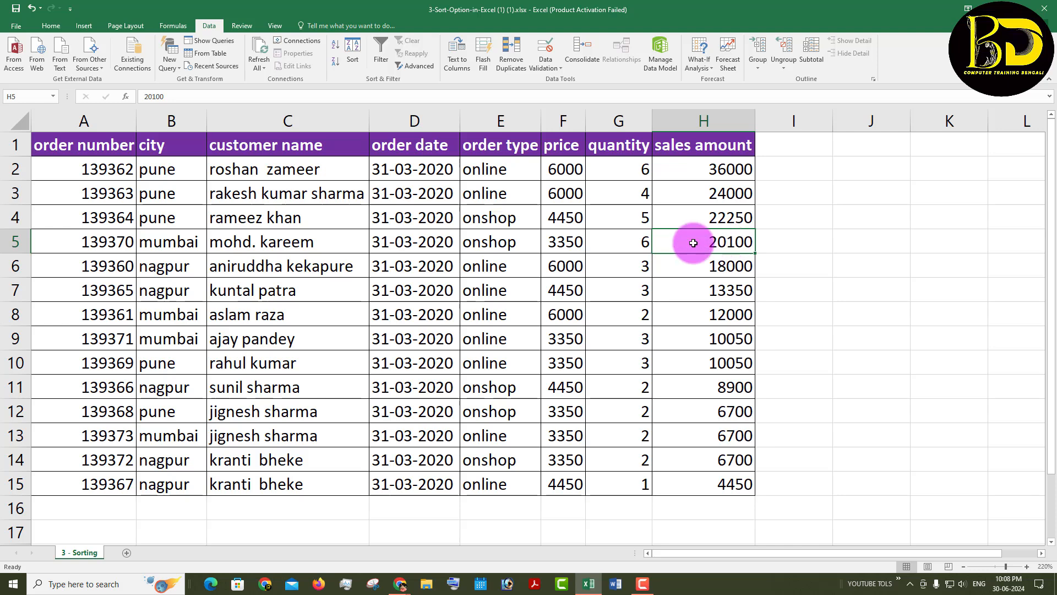
{"action": "left_click", "coordinate": [231, 241]}
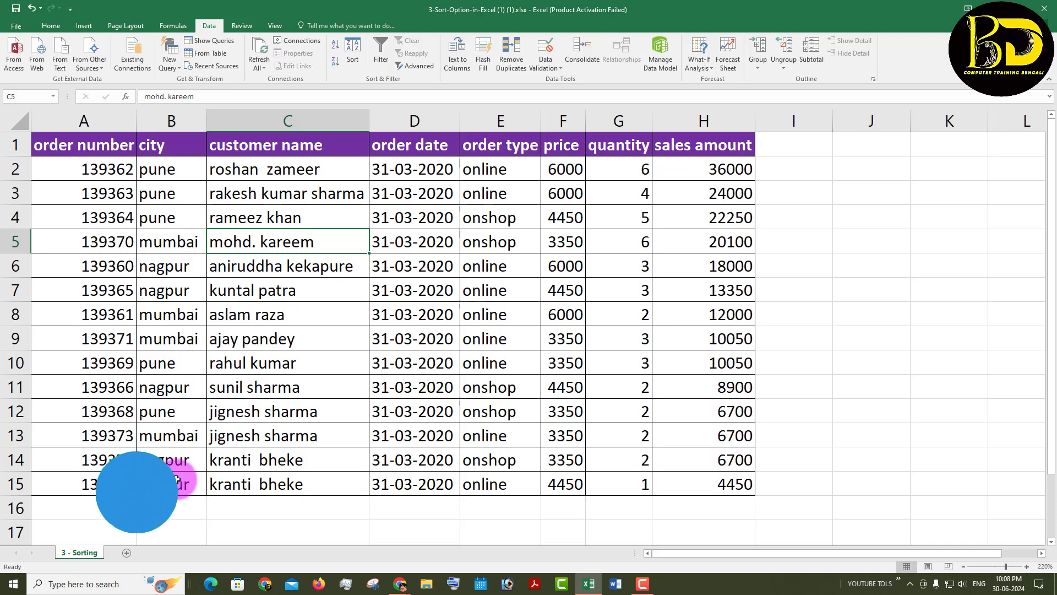
- Sort only the city column B1:B15 from A to Z, continuing with the current selection, and undo that sort
{"action": "left_click", "coordinate": [147, 177]}
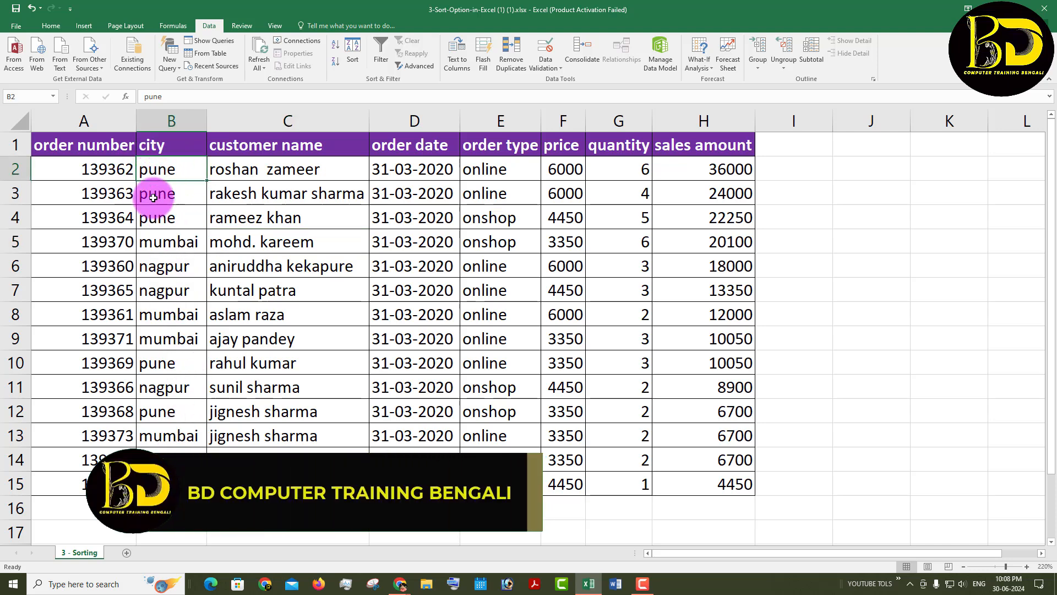
{"action": "left_click", "coordinate": [161, 365]}
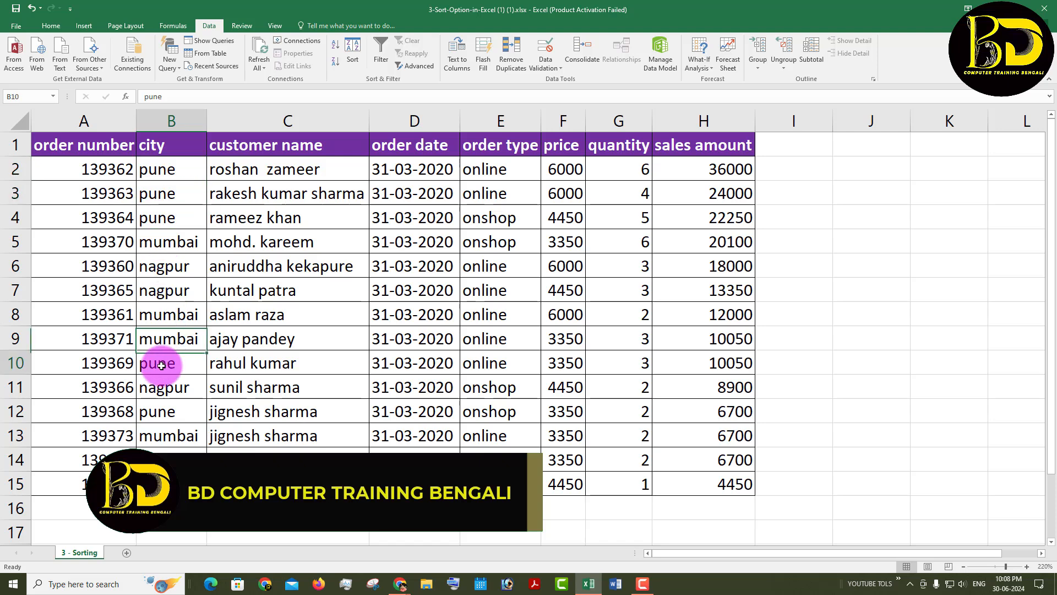
{"action": "left_click", "coordinate": [160, 415]}
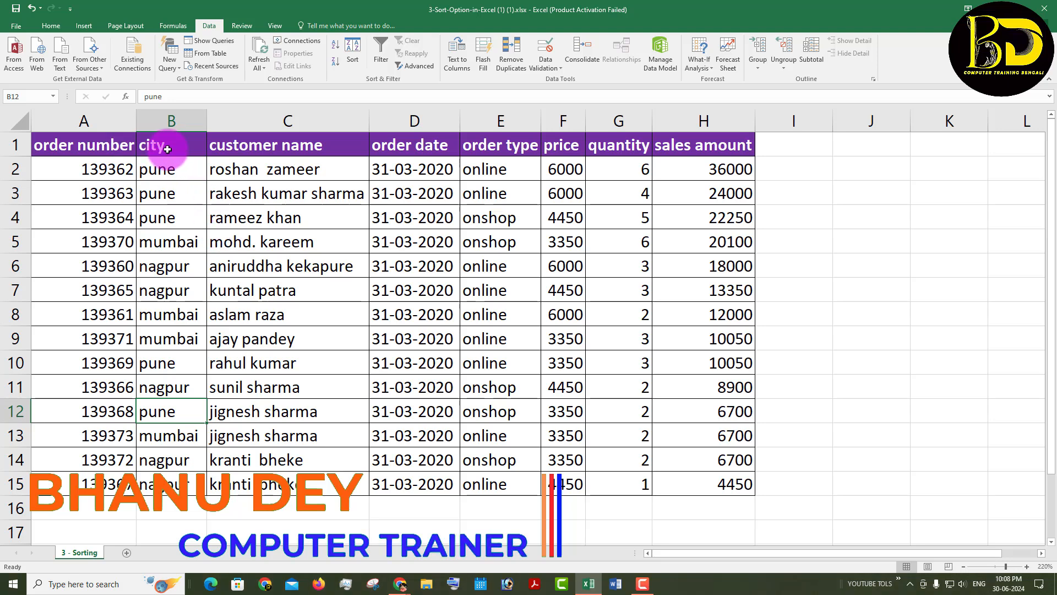
{"action": "left_click_drag", "start_coordinate": [168, 148], "coordinate": [163, 473]}
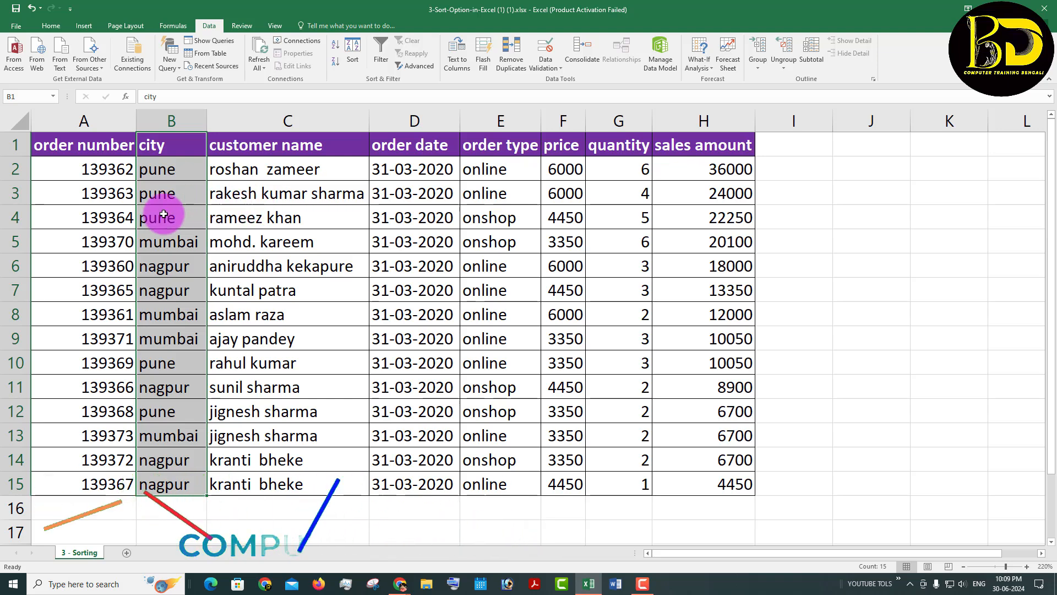
{"action": "left_click", "coordinate": [337, 64]}
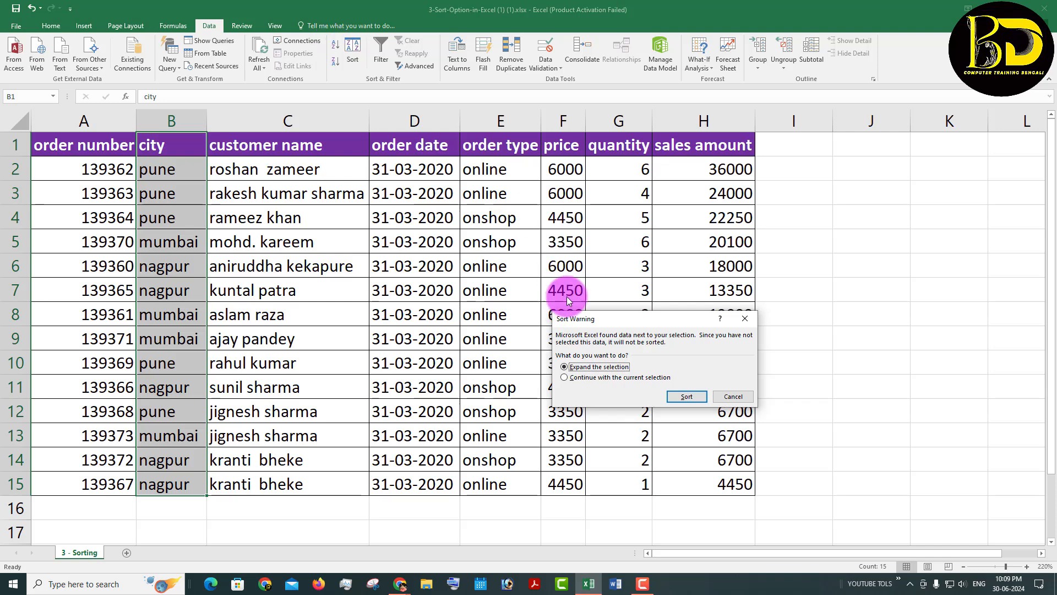
{"action": "left_click_drag", "start_coordinate": [617, 316], "coordinate": [353, 35]}
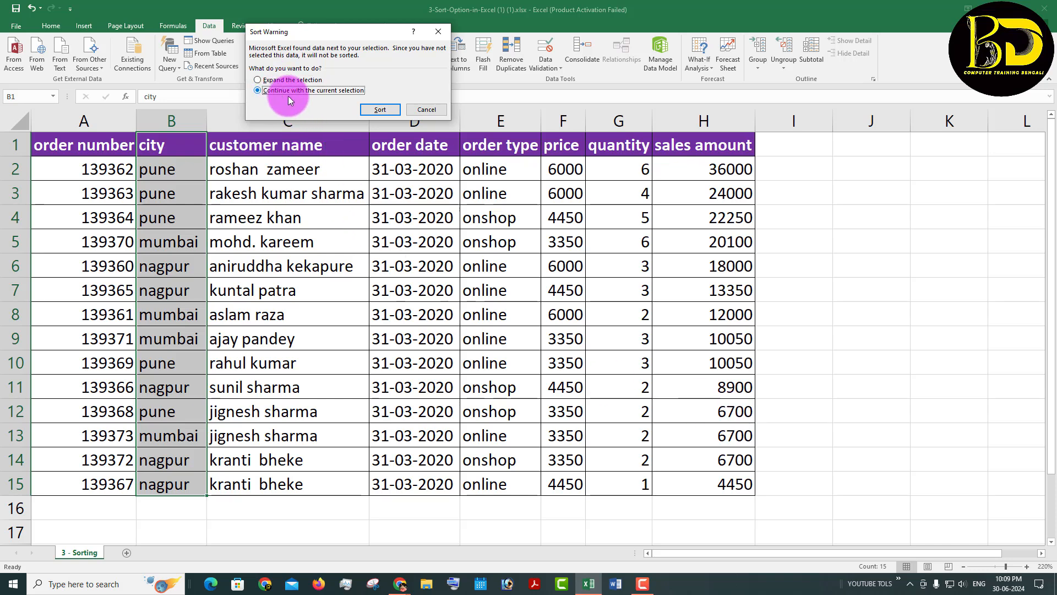
{"action": "left_click", "coordinate": [381, 111]}
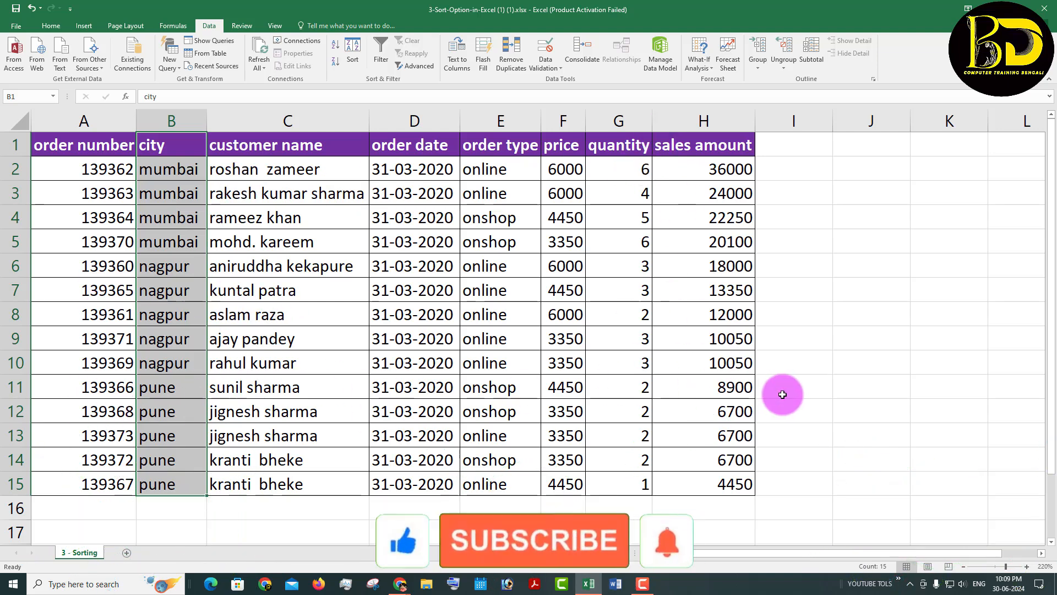
{"action": "key", "text": "ctrl+z"}
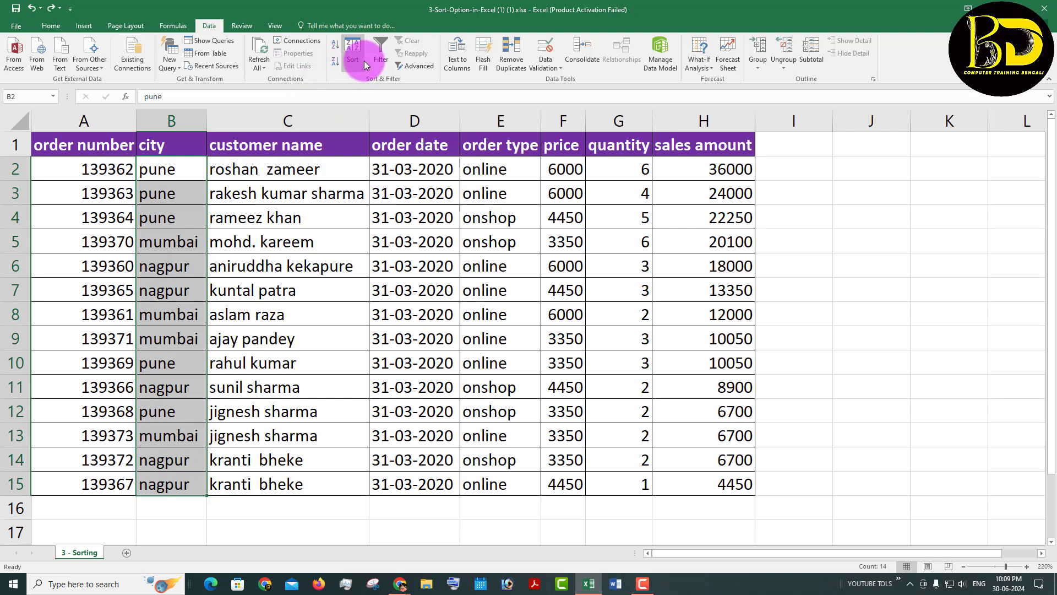
- Sort the whole order table by city from A to Z, expanding the selection to the adjacent columns
{"action": "left_click", "coordinate": [335, 48]}
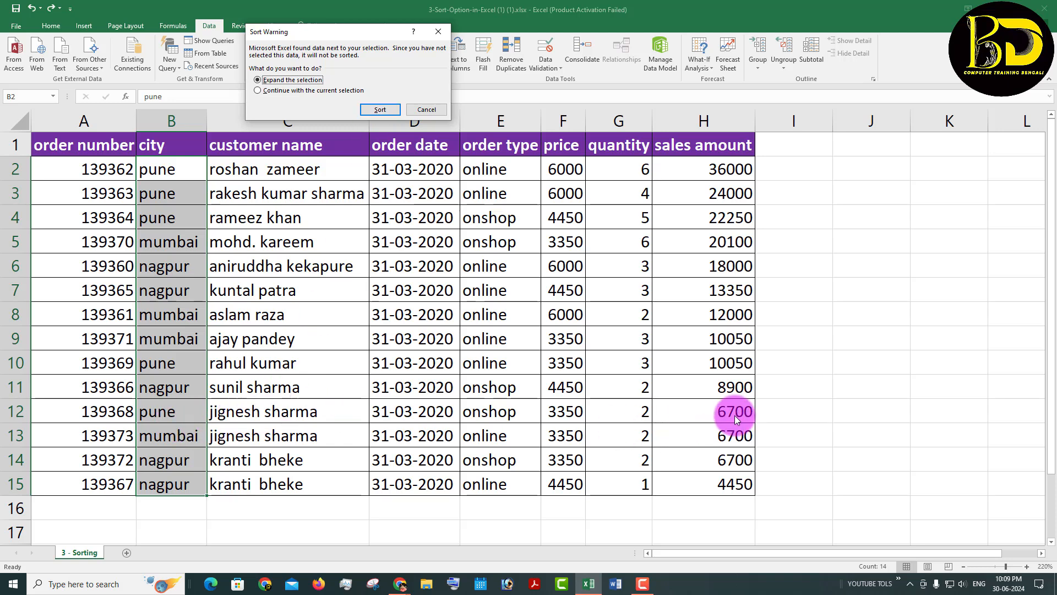
{"action": "left_click", "coordinate": [381, 109]}
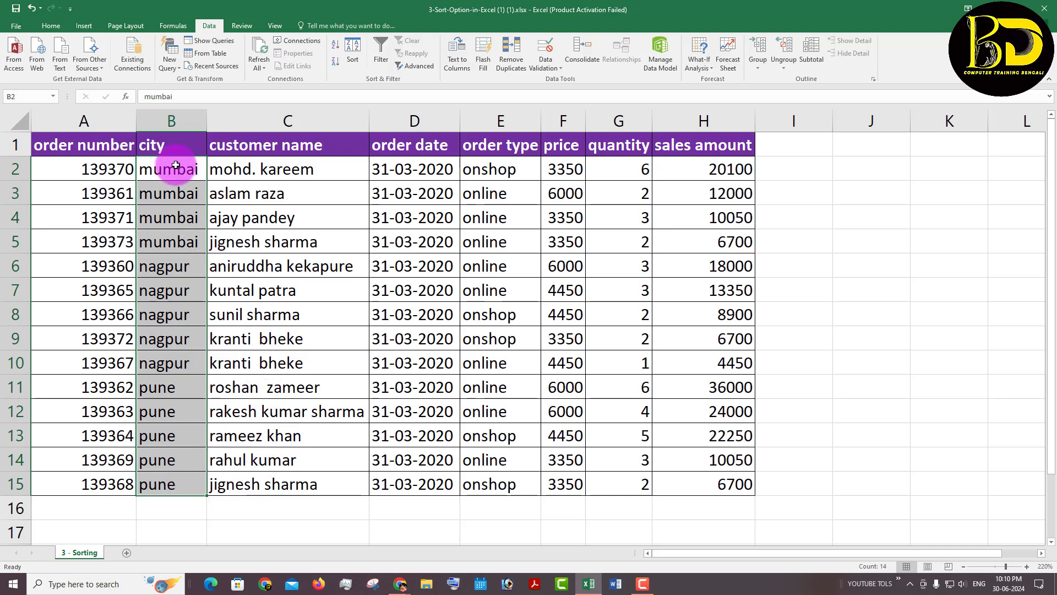
{"action": "left_click_drag", "start_coordinate": [175, 165], "coordinate": [157, 483]}
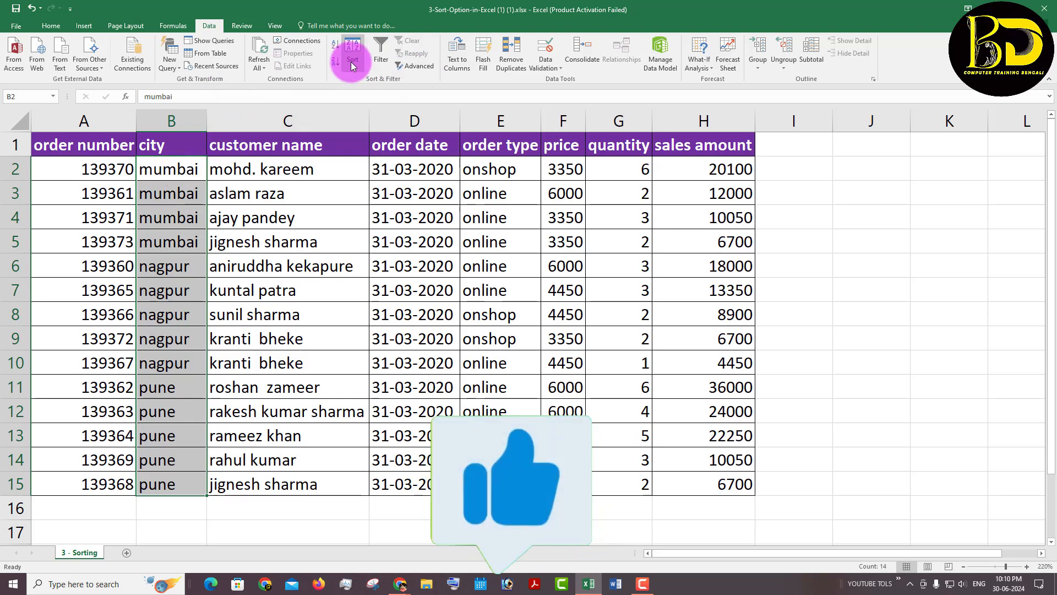
{"action": "left_click", "coordinate": [335, 46]}
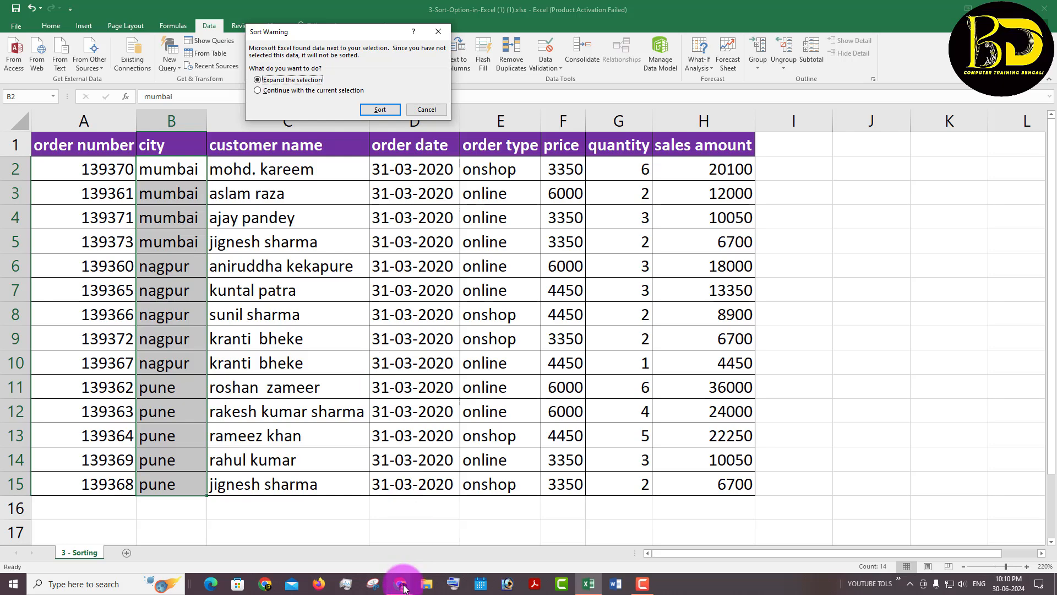
{"action": "mouse_move", "coordinate": [400, 584]}
{"action": "left_click", "coordinate": [352, 550]}
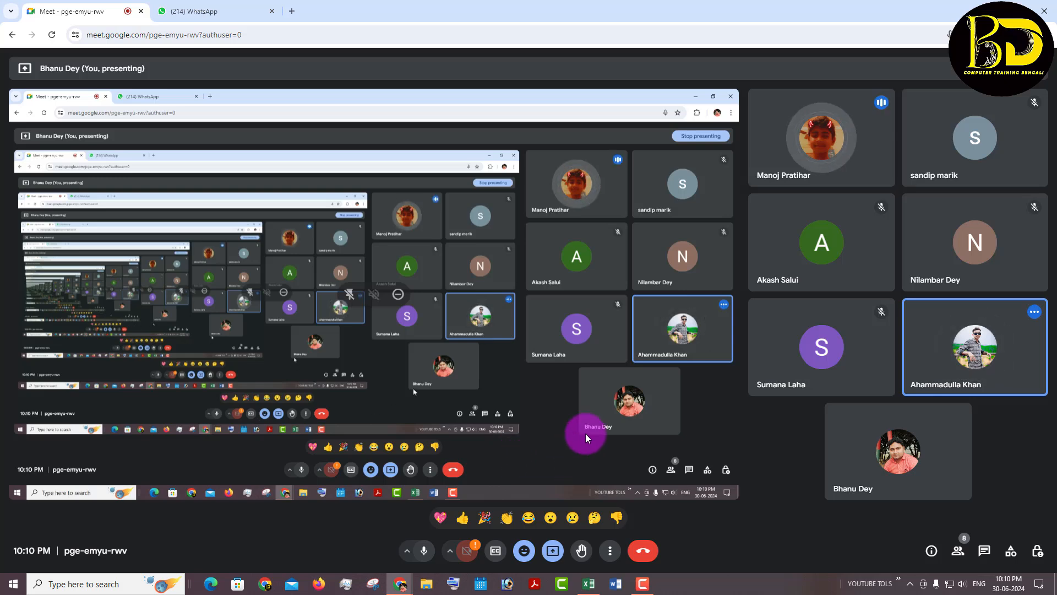
{"action": "left_click", "coordinate": [588, 584]}
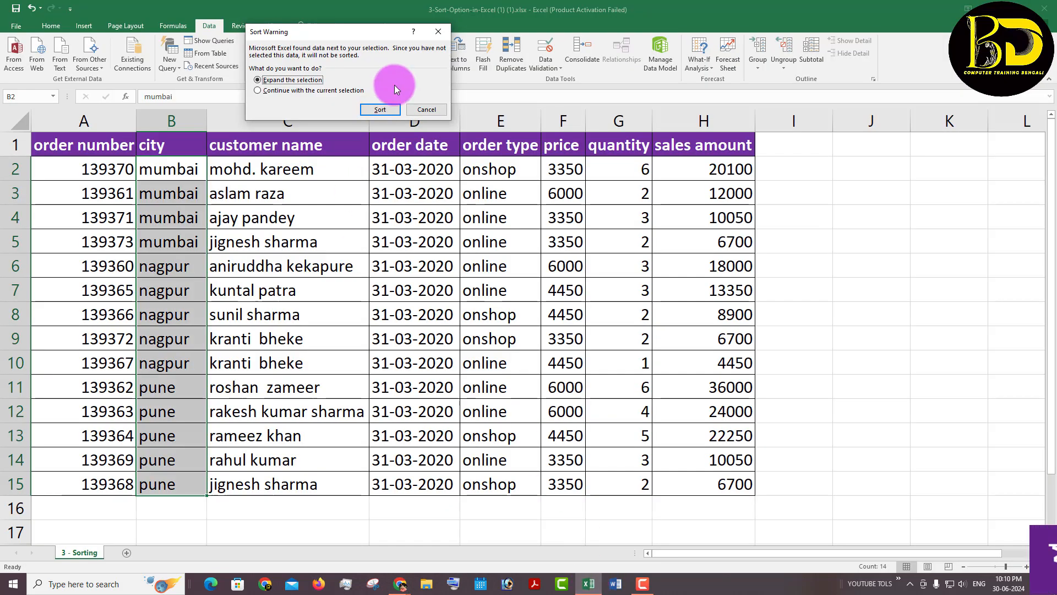
{"action": "left_click", "coordinate": [439, 31]}
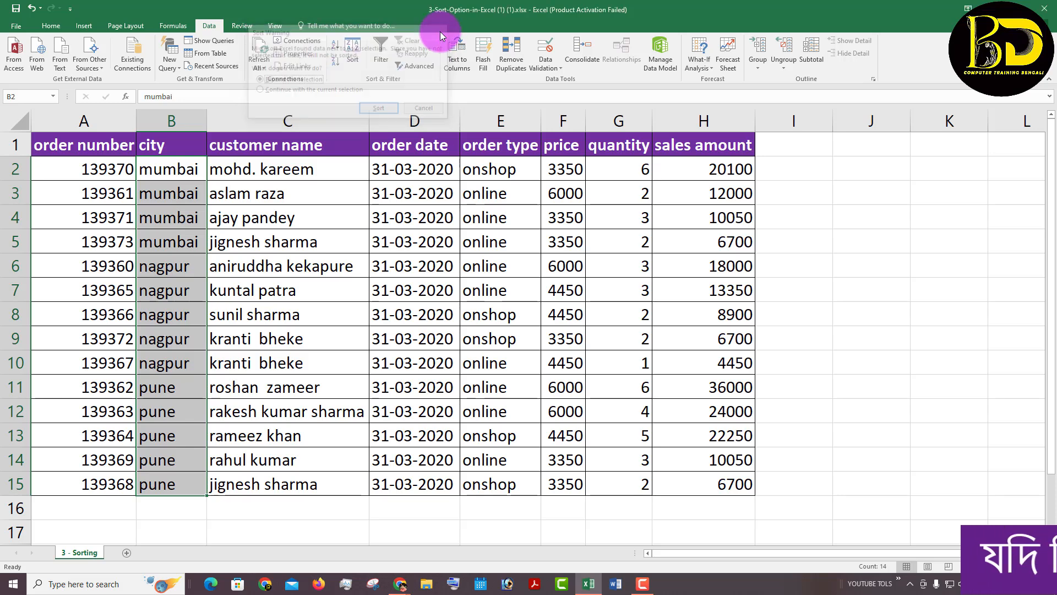
{"action": "left_click", "coordinate": [264, 267]}
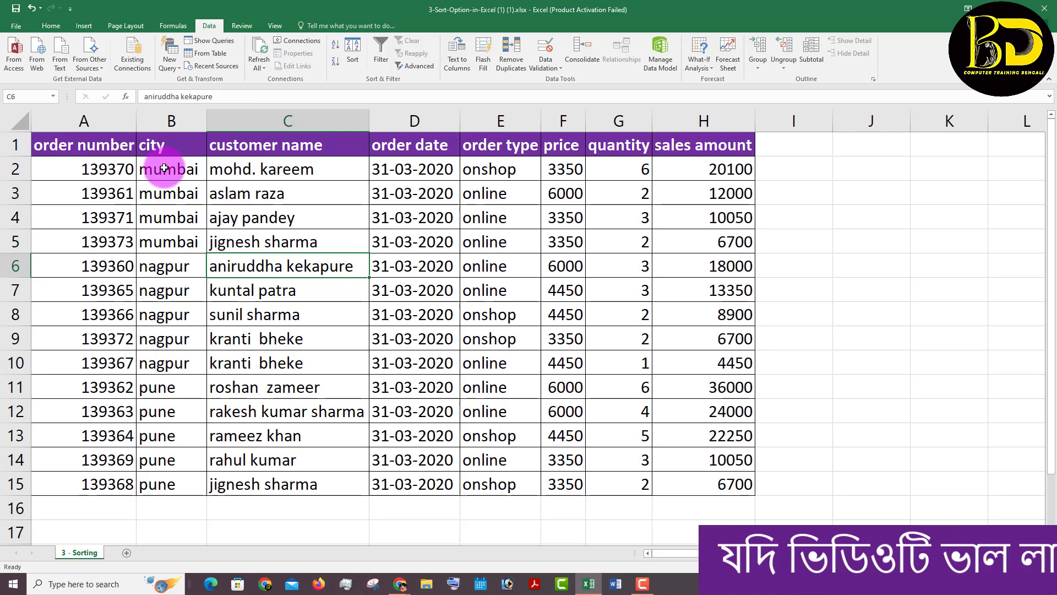
- Undo the city sort of the whole order table and return to the city column's entries
{"action": "key", "text": "ctrl+z"}
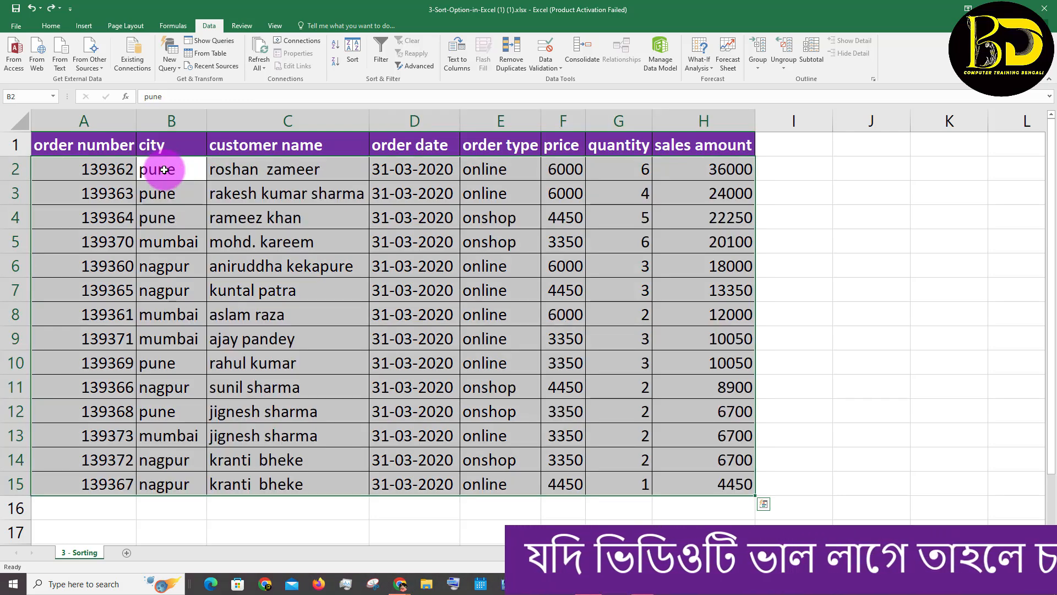
{"action": "left_click", "coordinate": [168, 194]}
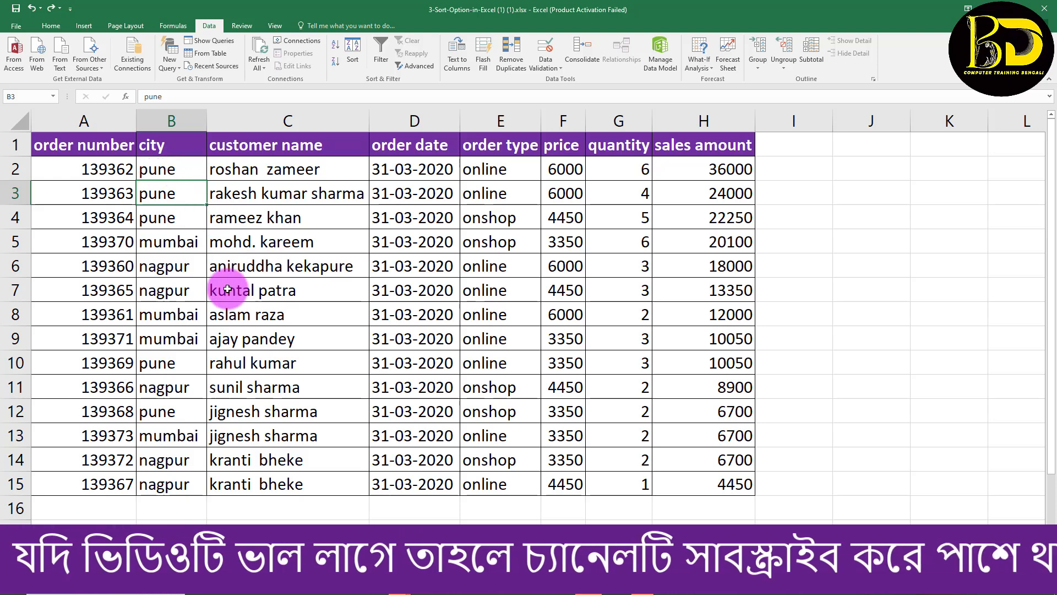
{"action": "left_click", "coordinate": [176, 313]}
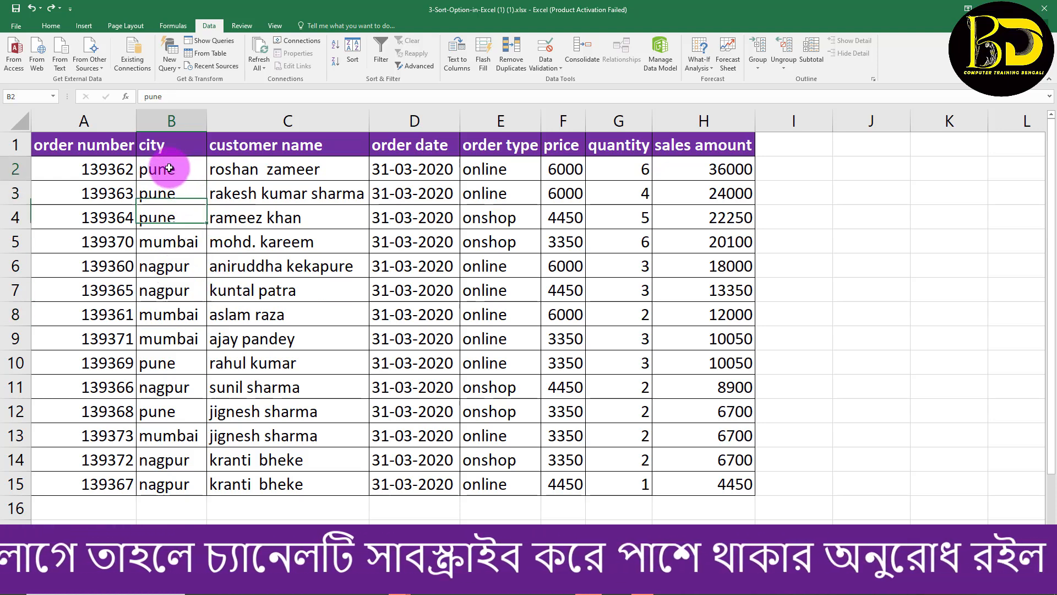
- Examine the entries in the upper rows of the city column, from row 2 to row 7
{"action": "left_click", "coordinate": [164, 241]}
{"action": "left_click", "coordinate": [166, 282]}
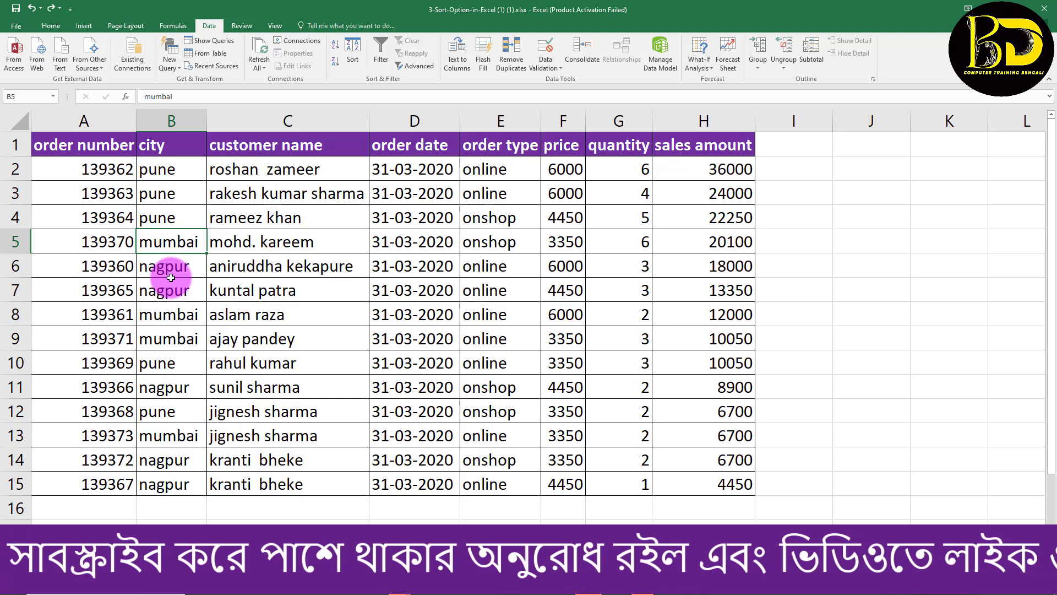
{"action": "left_click", "coordinate": [171, 171]}
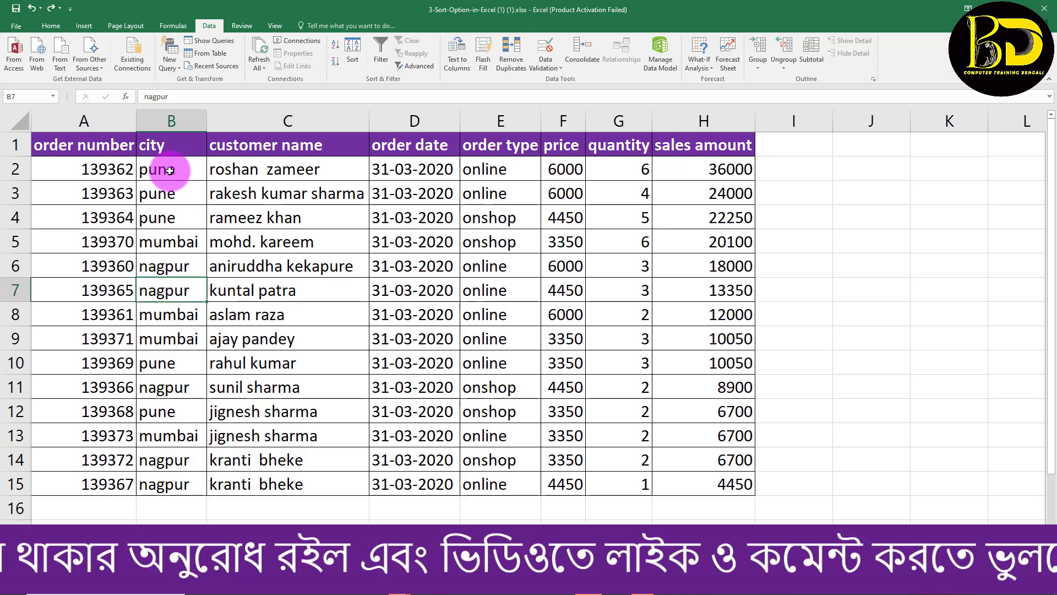
{"action": "left_click", "coordinate": [155, 196]}
{"action": "left_click", "coordinate": [158, 222]}
{"action": "left_click", "coordinate": [164, 246]}
{"action": "left_click", "coordinate": [166, 273]}
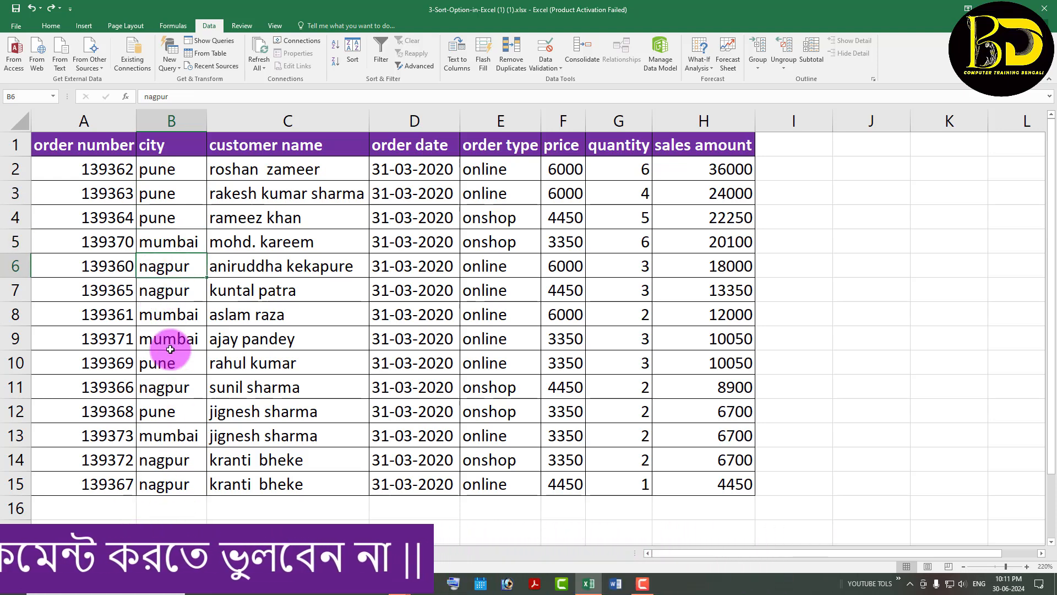
- Sort the whole order table by city from Z to A, using B1:B15 and expanding the selection
{"action": "left_click_drag", "start_coordinate": [166, 146], "coordinate": [161, 483]}
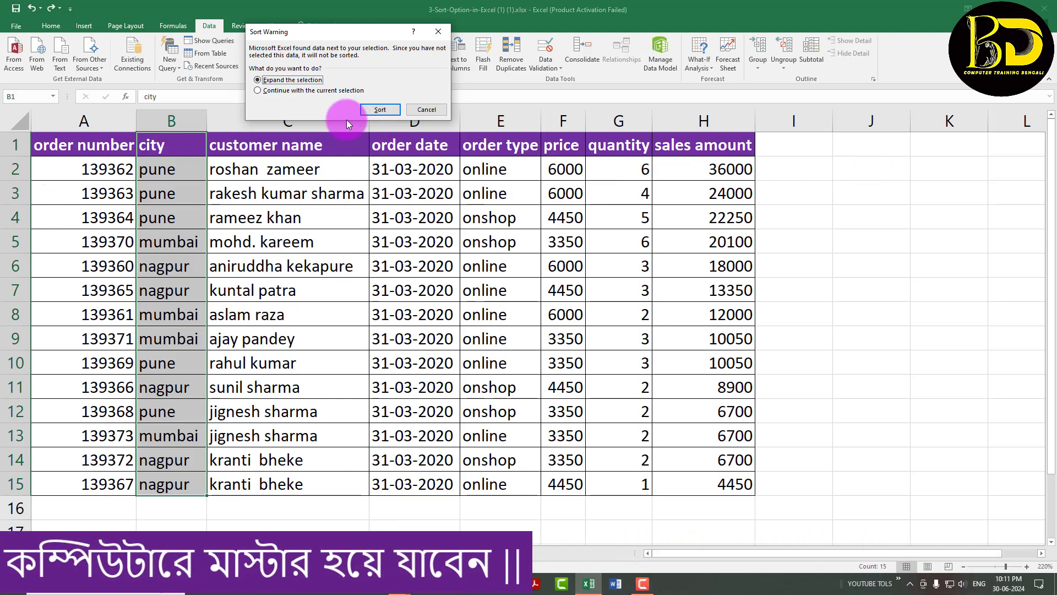
{"action": "left_click", "coordinate": [380, 110]}
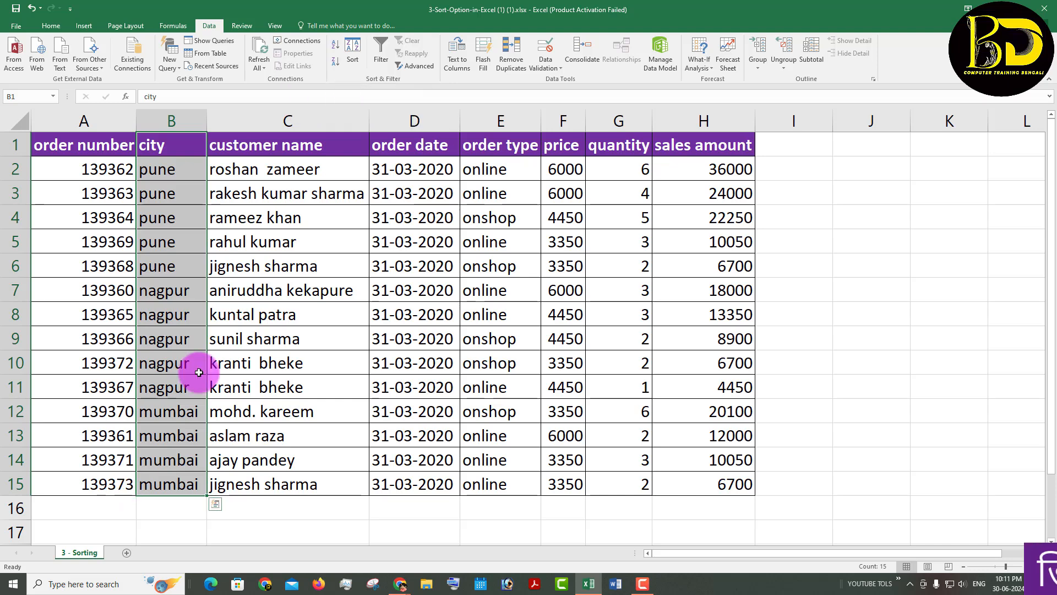
- Sort the order table by city from A to Z with the expanded selection, and undo that sort
{"action": "left_click", "coordinate": [331, 52]}
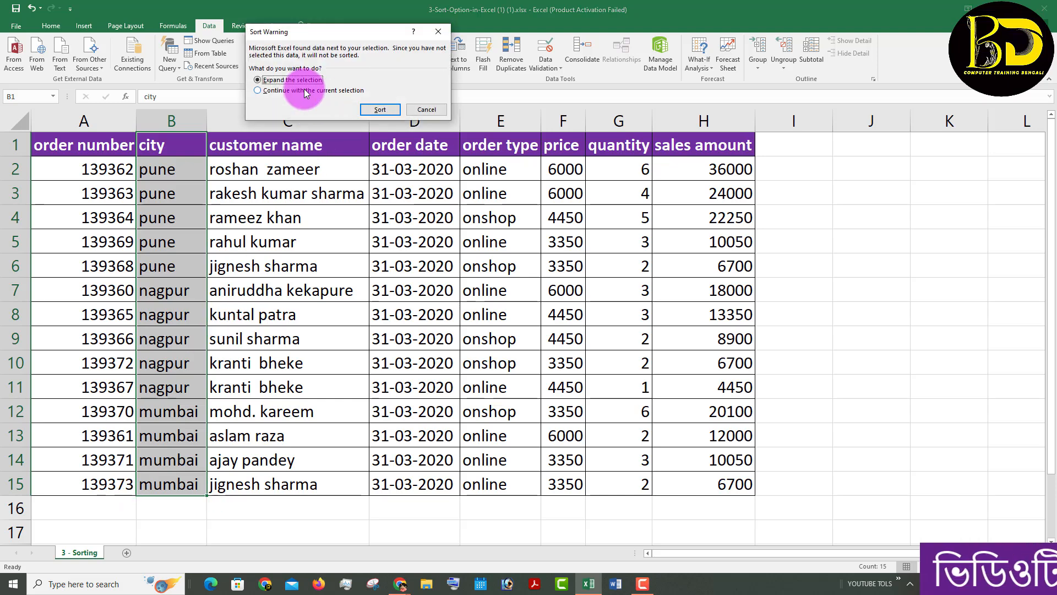
{"action": "left_click", "coordinate": [375, 107]}
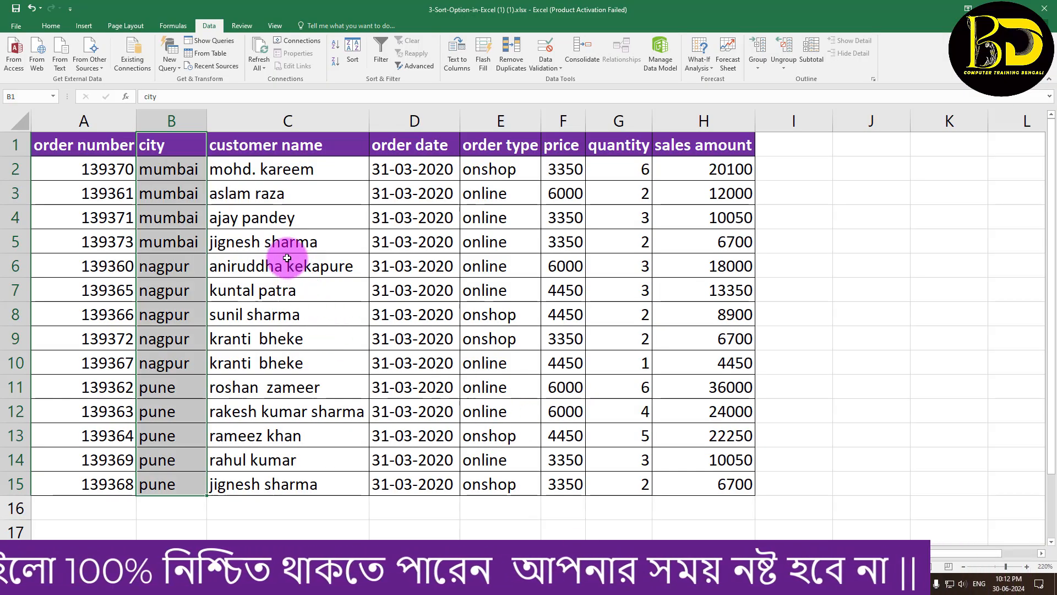
{"action": "left_click", "coordinate": [347, 259]}
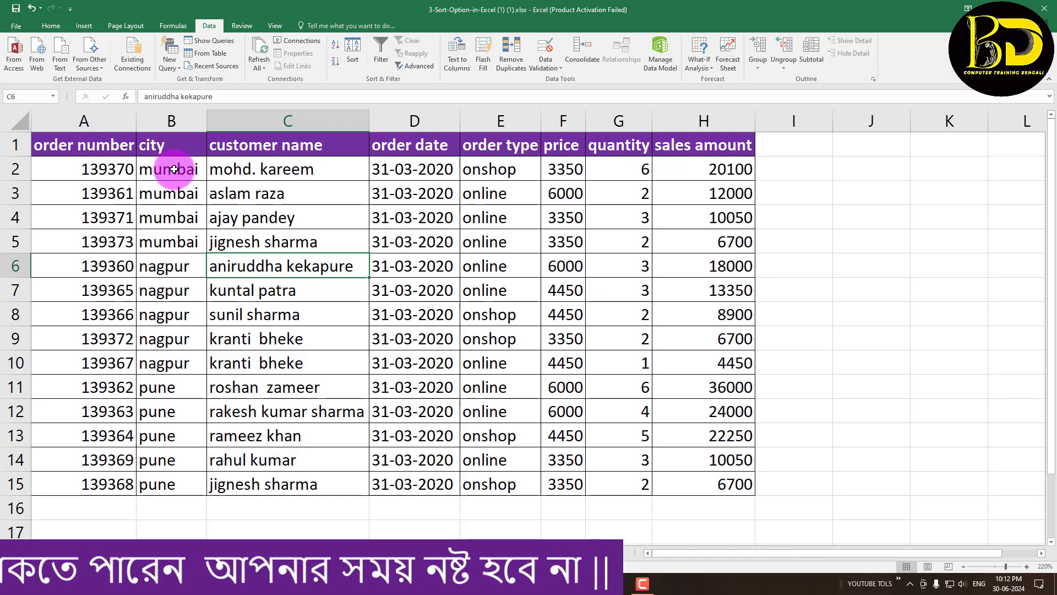
{"action": "key", "text": "ctrl+z"}
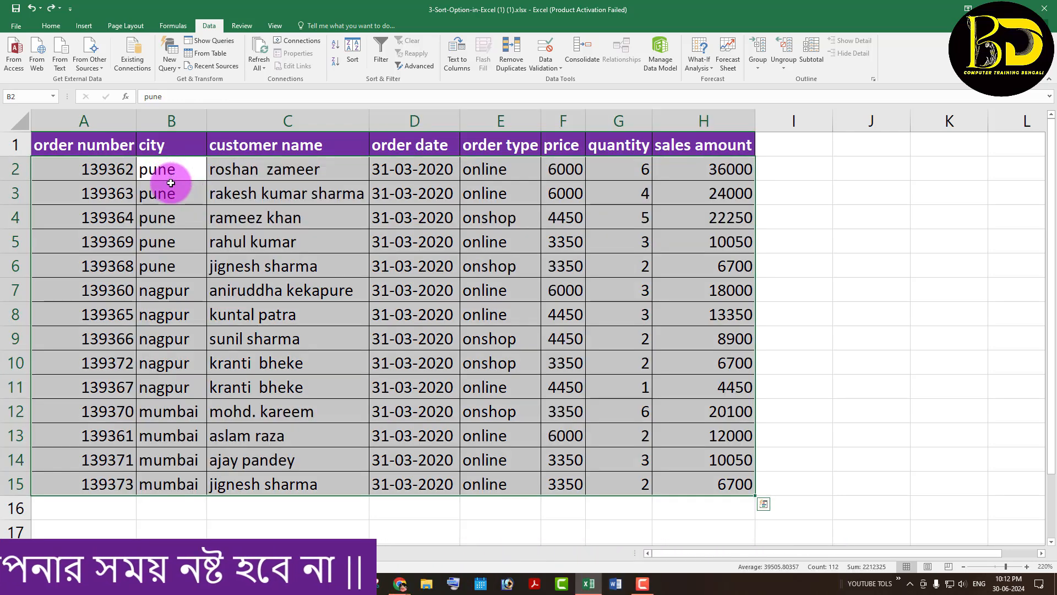
- Select the city column B1:B15 again and sort the whole table from A to Z, expanding the selection
{"action": "left_click", "coordinate": [169, 185]}
{"action": "left_click_drag", "start_coordinate": [170, 150], "coordinate": [173, 484]}
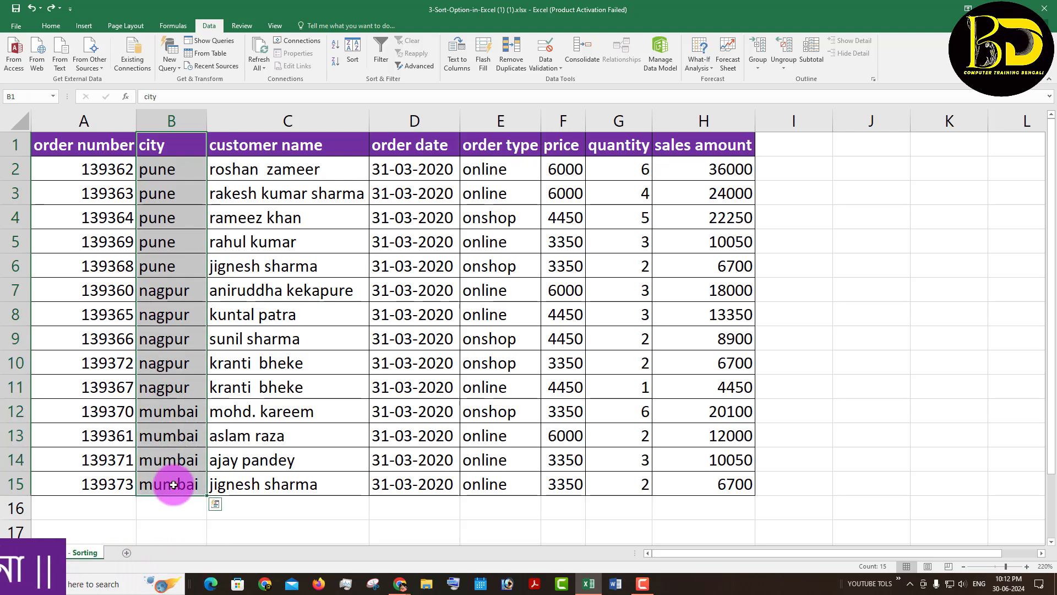
{"action": "left_click", "coordinate": [337, 50]}
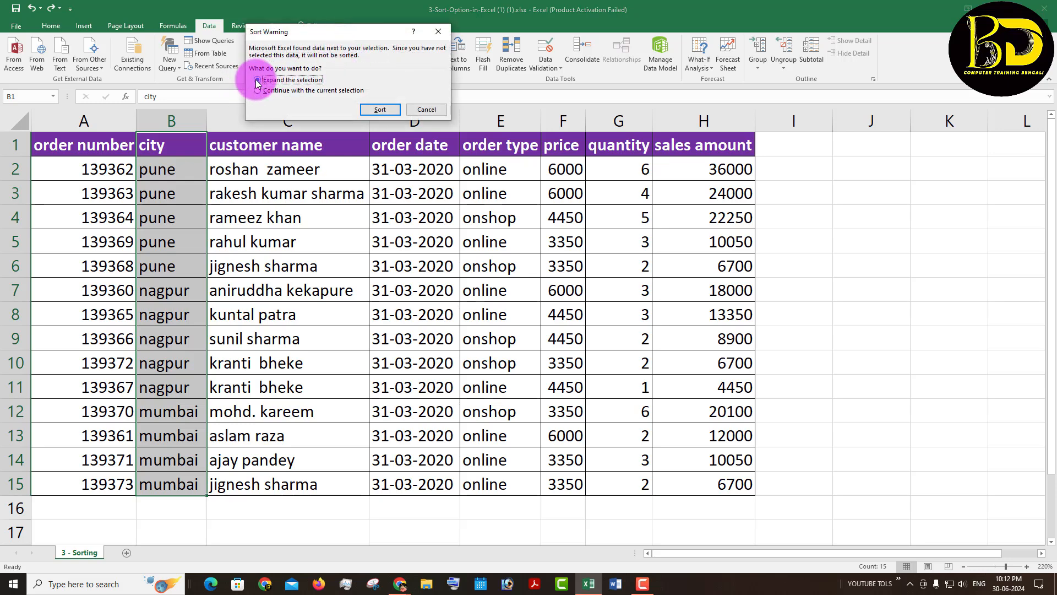
{"action": "left_click", "coordinate": [380, 109]}
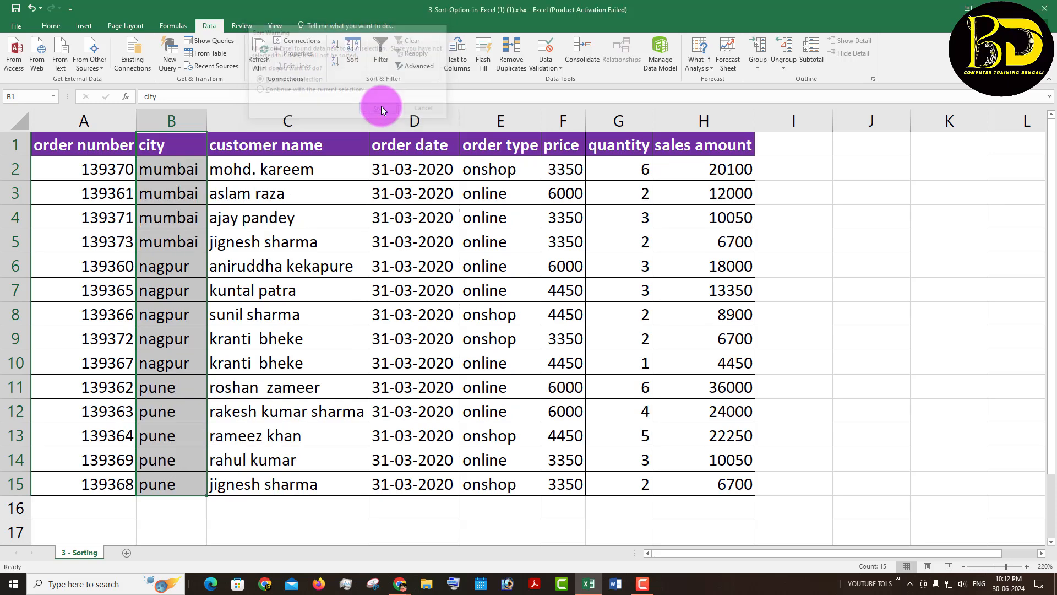
{"action": "left_click", "coordinate": [154, 171]}
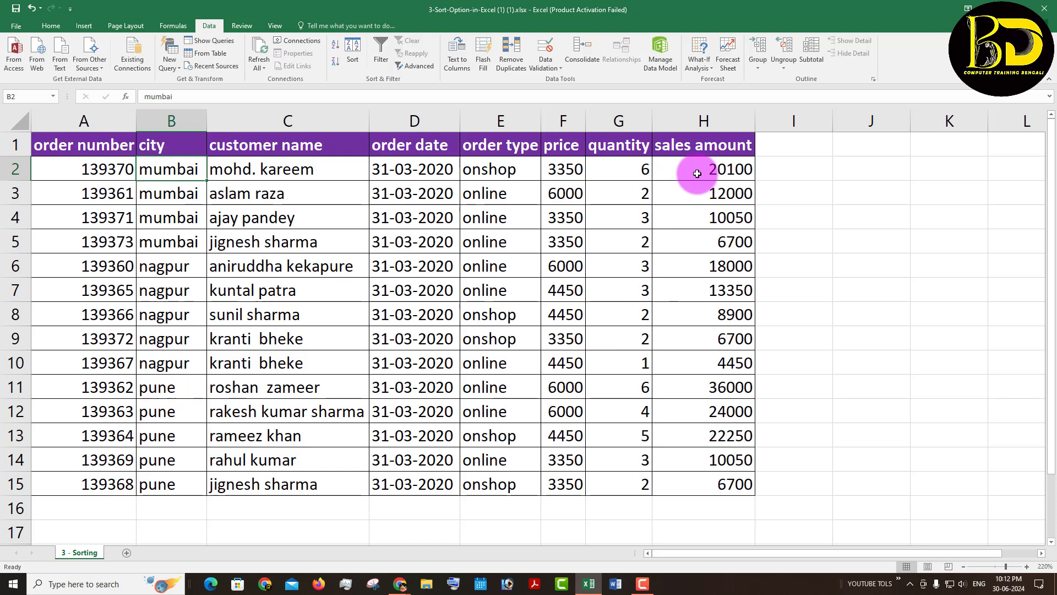
- Sort the whole order table by the sales amounts in H2:H15 from smallest to largest, expanding the selection
{"action": "left_click_drag", "start_coordinate": [694, 167], "coordinate": [710, 481]}
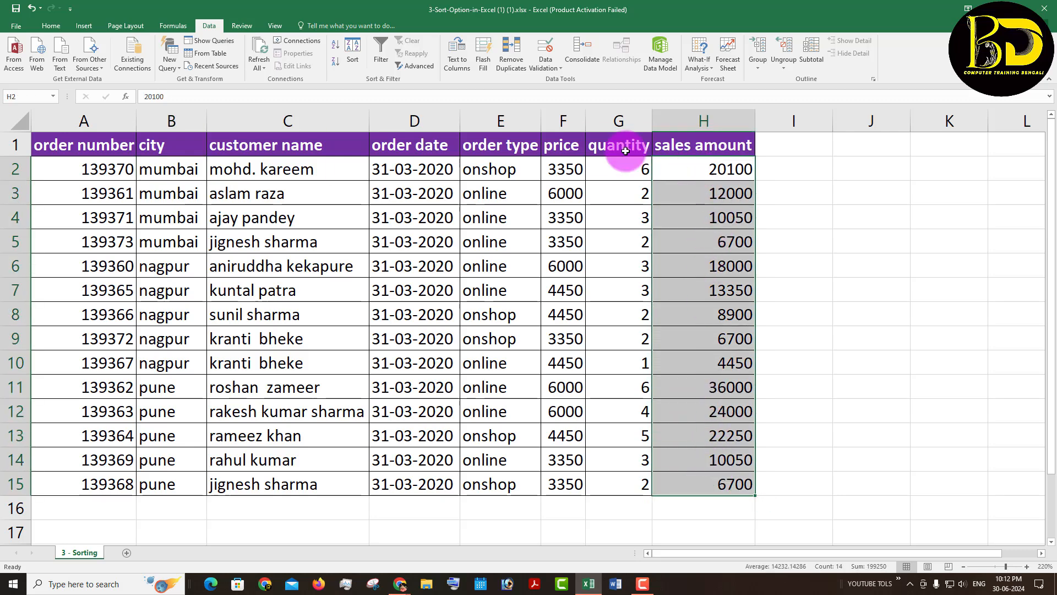
{"action": "left_click", "coordinate": [333, 45]}
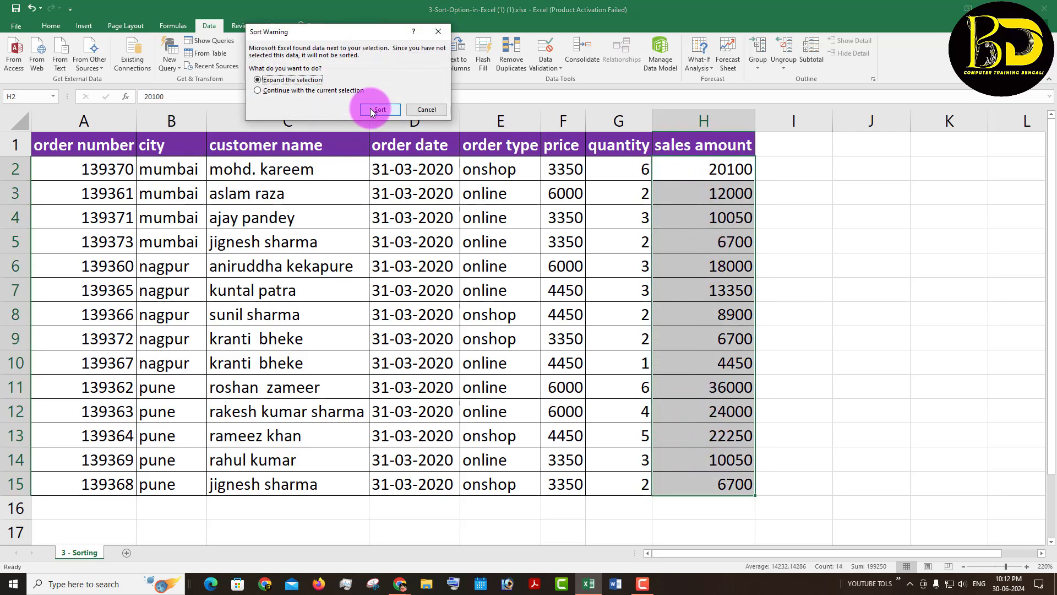
{"action": "left_click", "coordinate": [371, 110]}
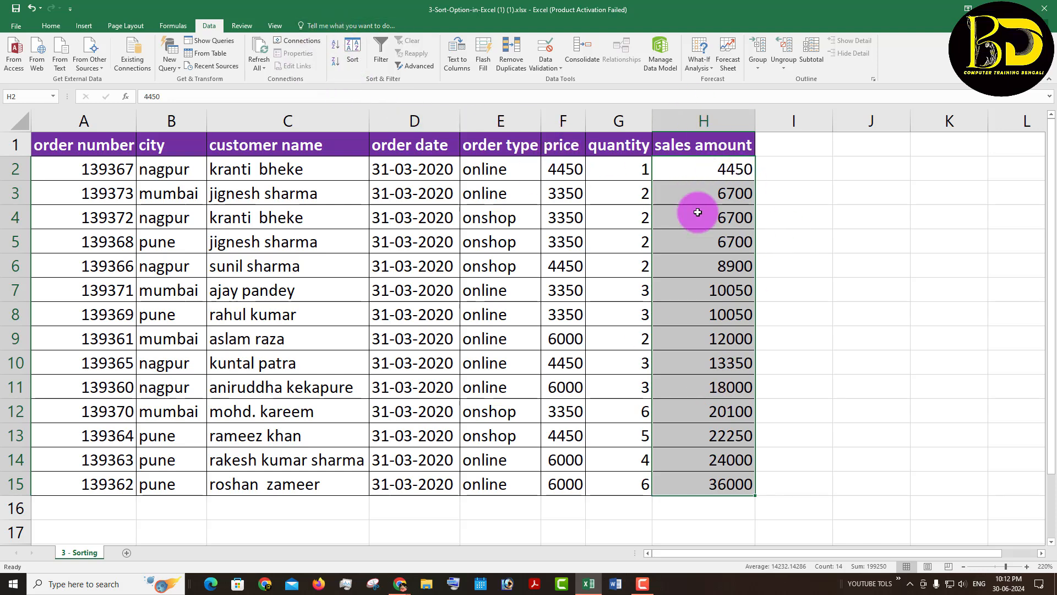
- Sort the whole order table by sales amount from largest to smallest, expanding the selection
{"action": "left_click", "coordinate": [334, 64]}
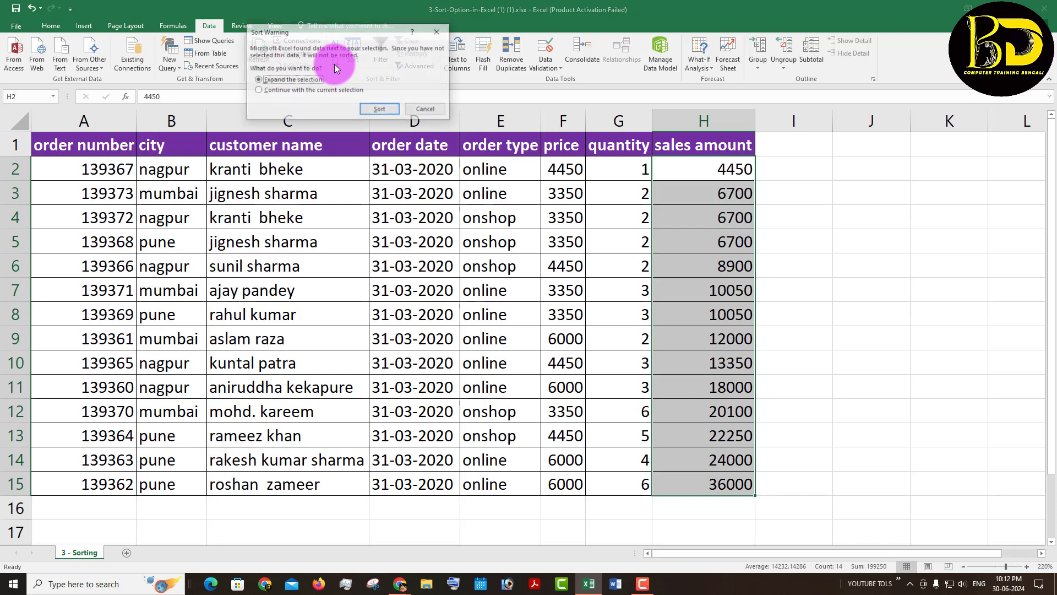
{"action": "left_click", "coordinate": [280, 83]}
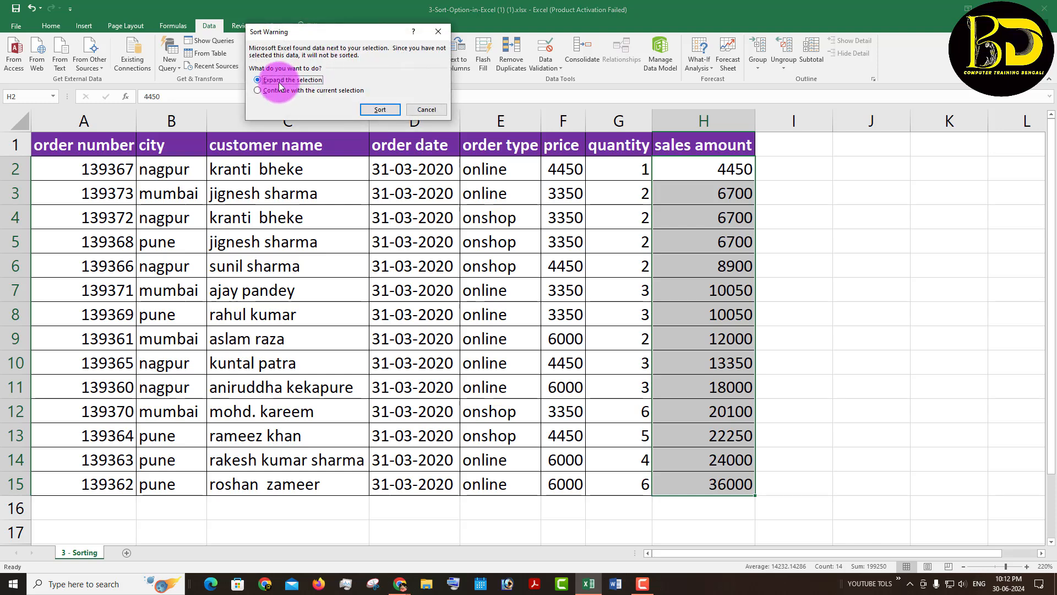
{"action": "left_click", "coordinate": [380, 110]}
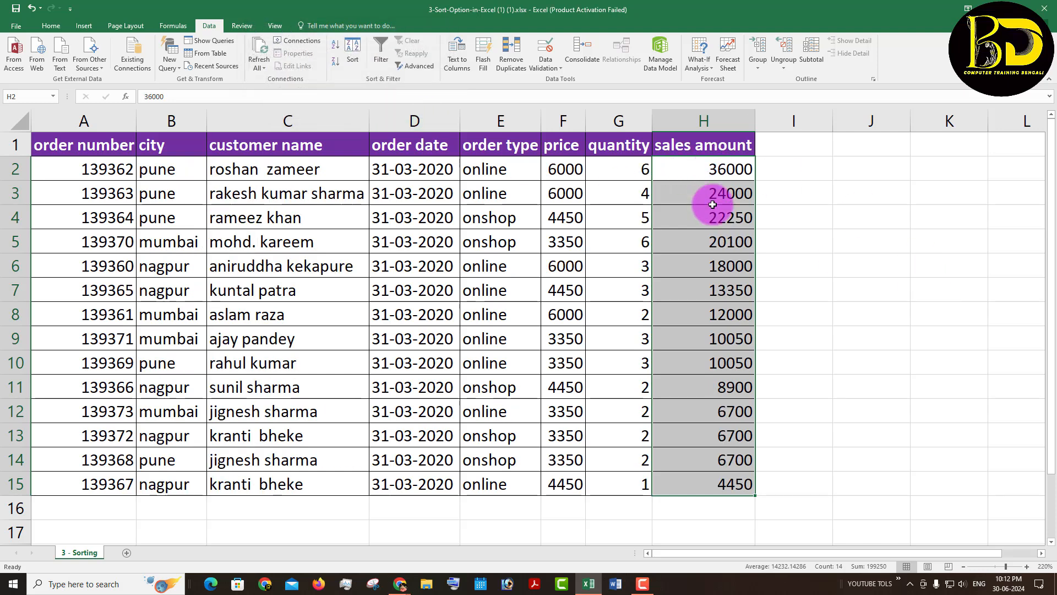